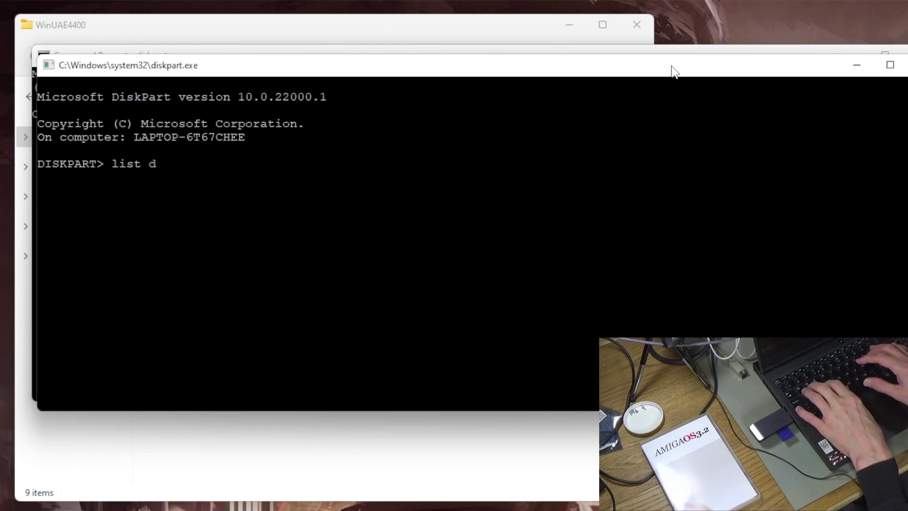
Step: List the computer's disks in DiskPart and select disk 1
key(Return)
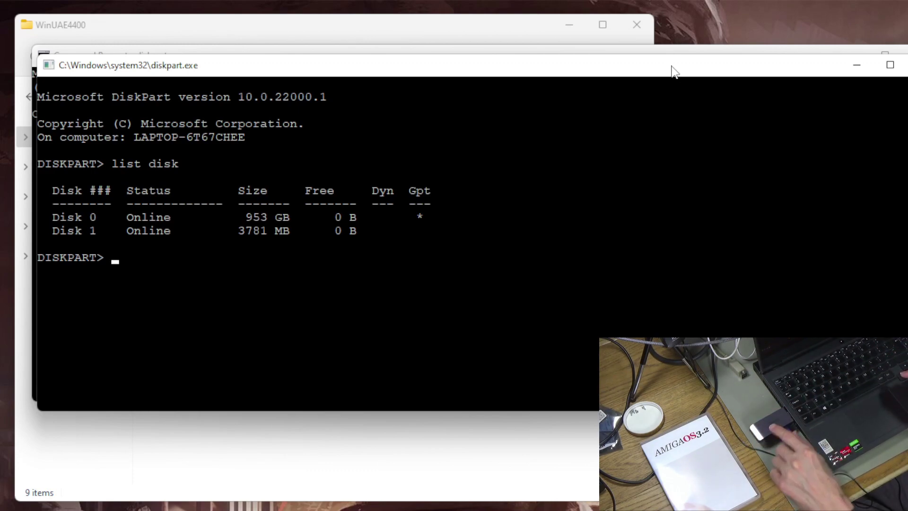
text(select disk)
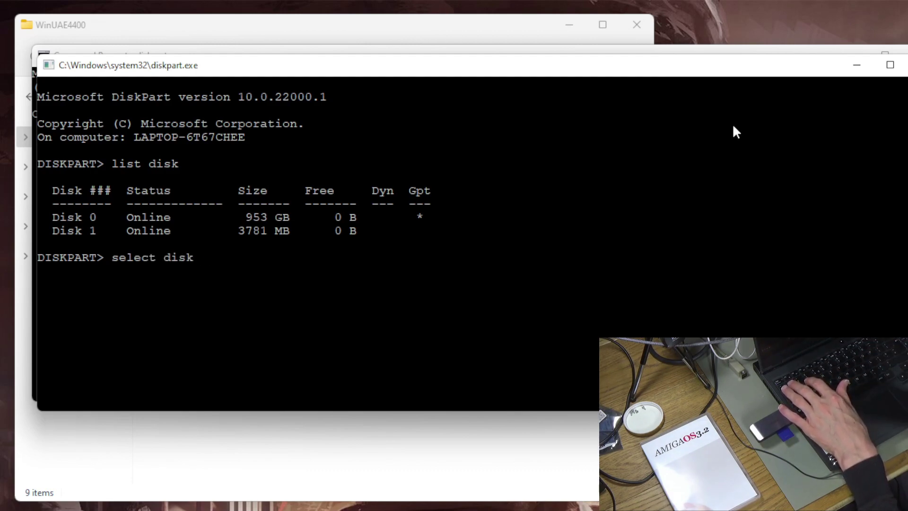
text(1)
key(Return)
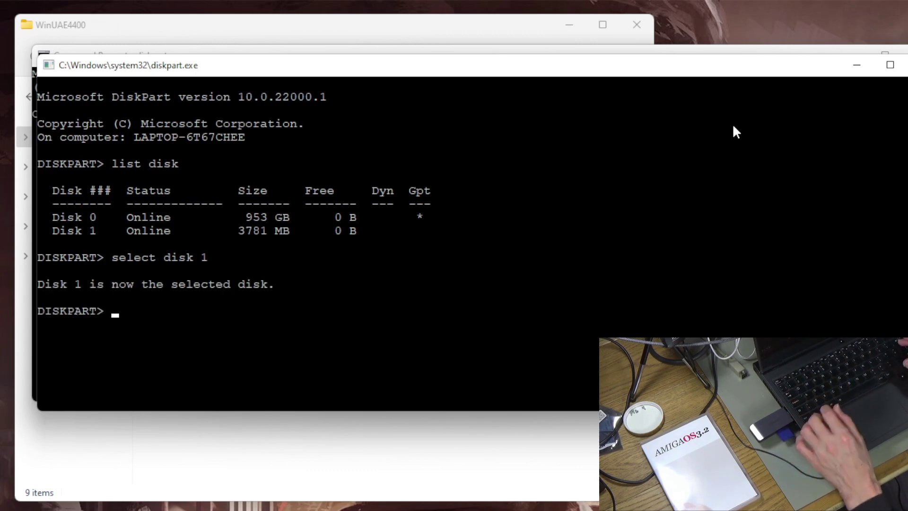
Step: Wipe the selected disk with the clean command, and close DiskPart and the command prompt behind it
text(clean)
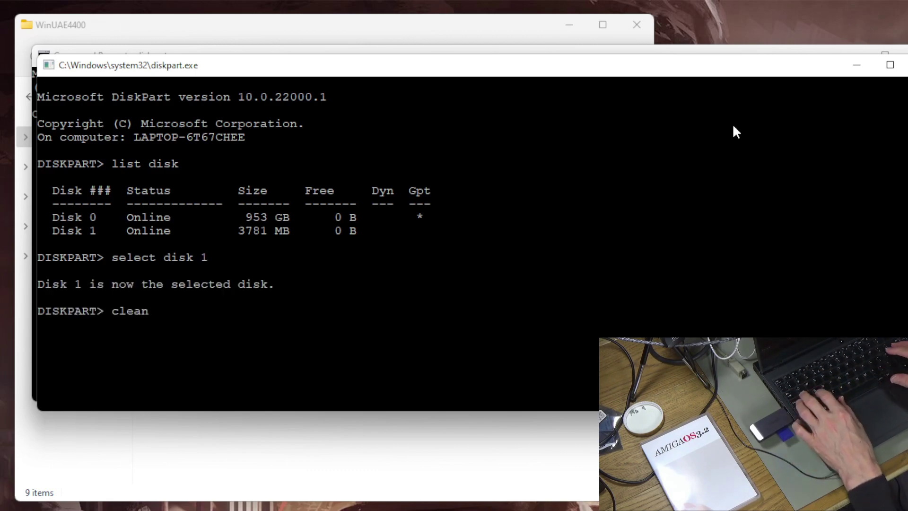
key(Return)
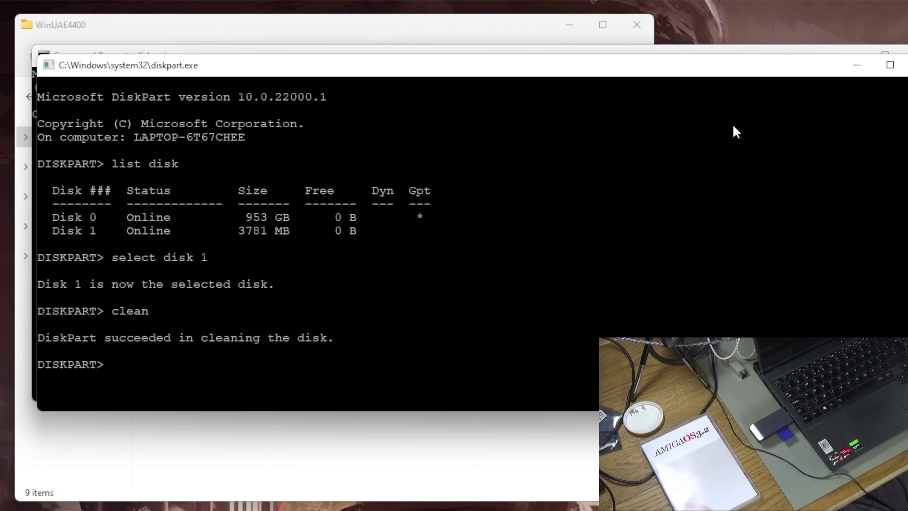
key(alt+F4)
key(alt+F4)
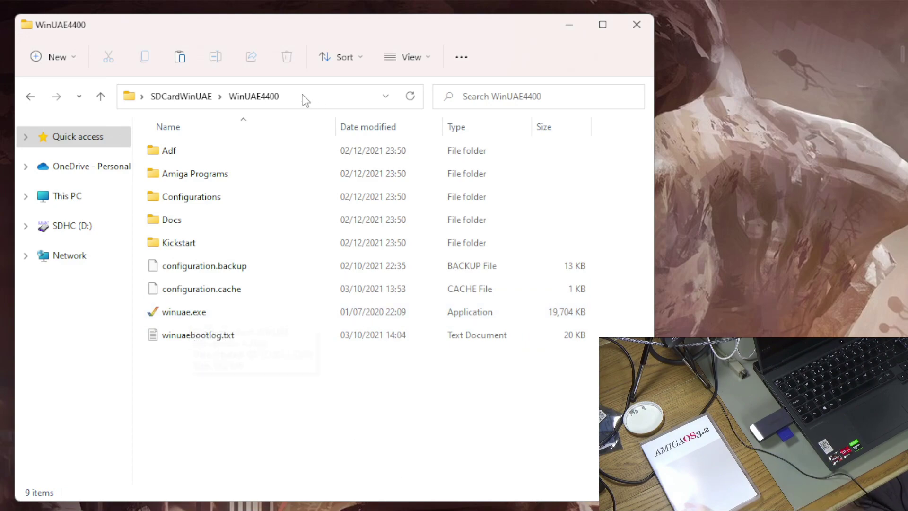
Step: Launch winuae.exe from the WinUAE4400 folder and set kicka1200.rom from the Kickstart folder as the main ROM file
double_click(199, 313)
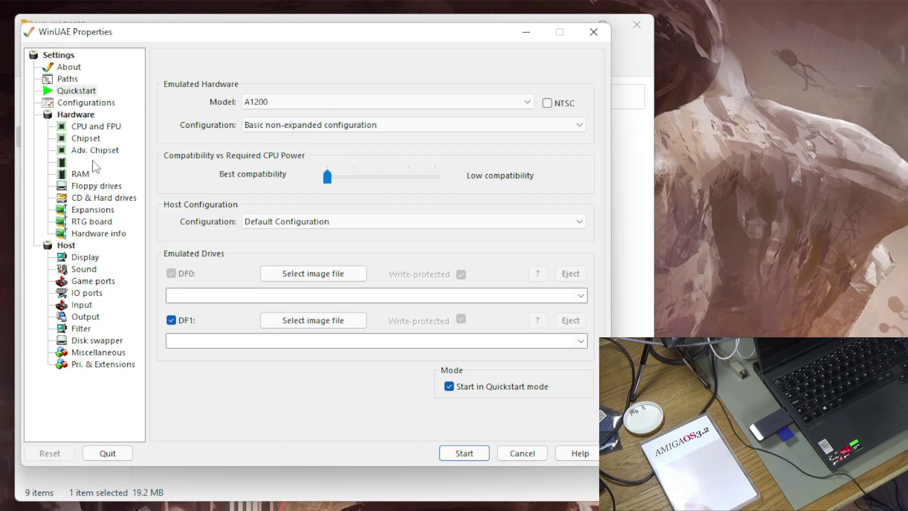
click(81, 162)
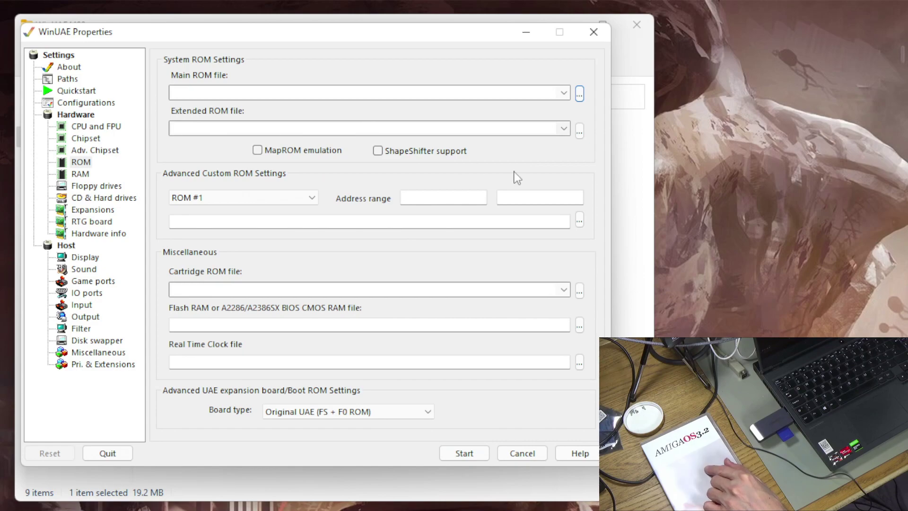
click(579, 95)
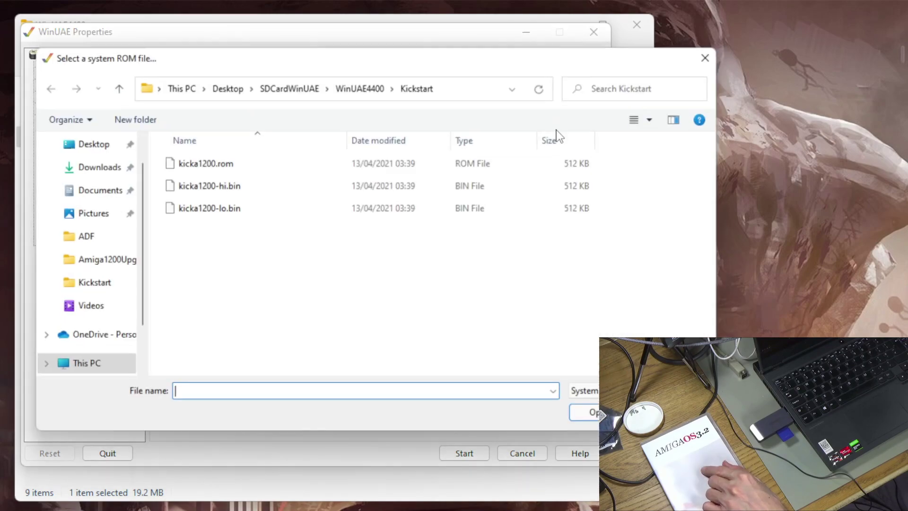
click(211, 165)
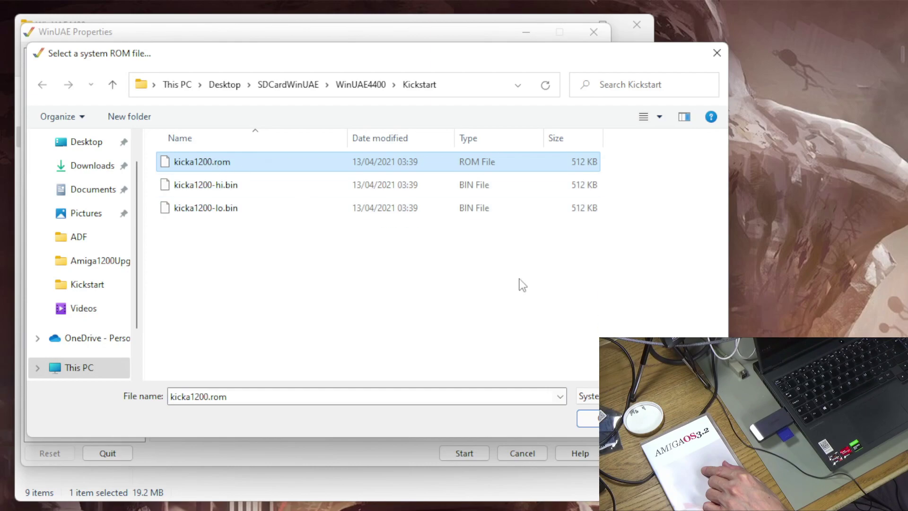
click(589, 418)
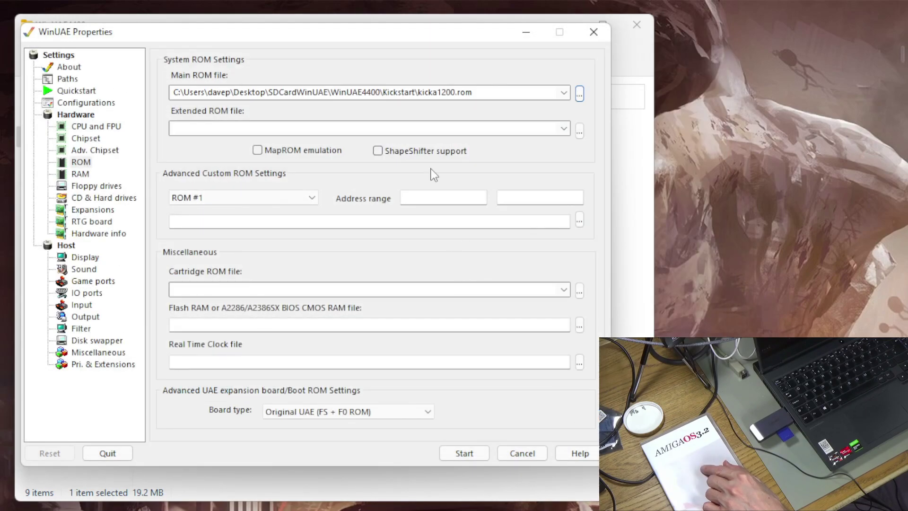
Step: Save the settings to the A1200_Rom32v configuration and start the emulation
click(86, 102)
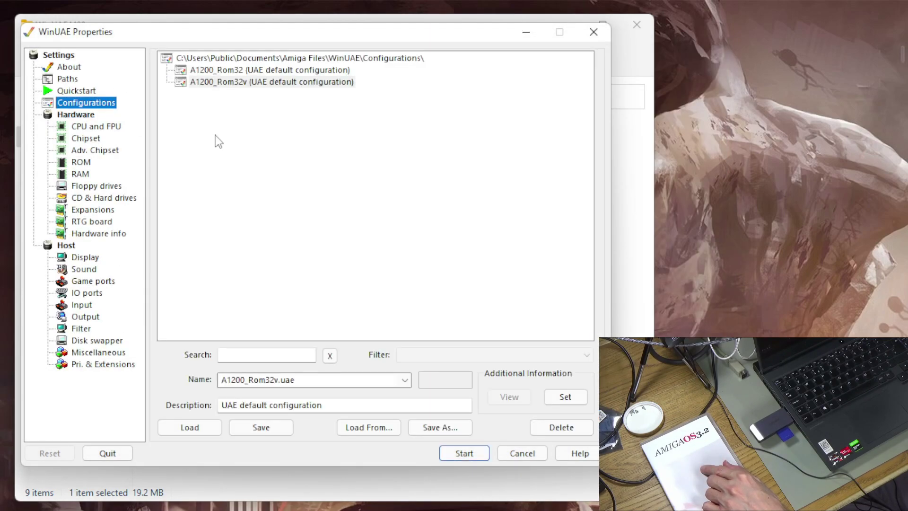
click(304, 85)
click(270, 432)
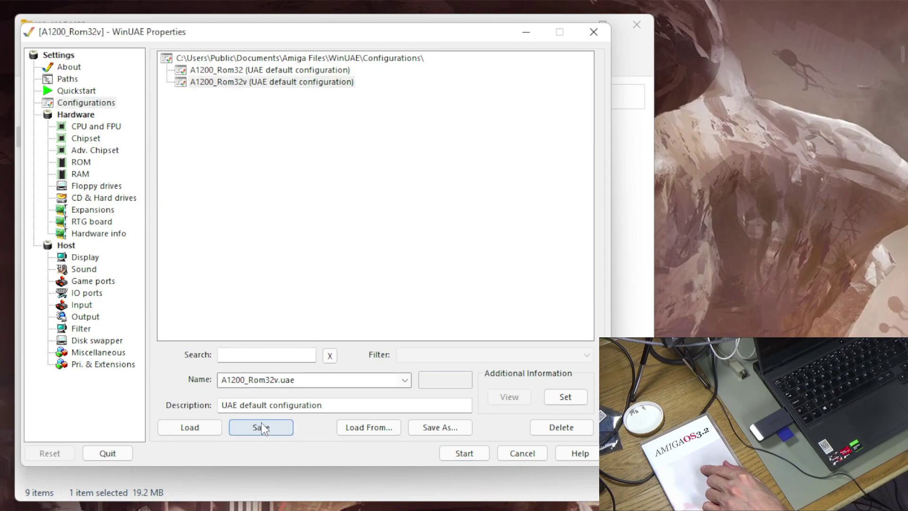
click(81, 163)
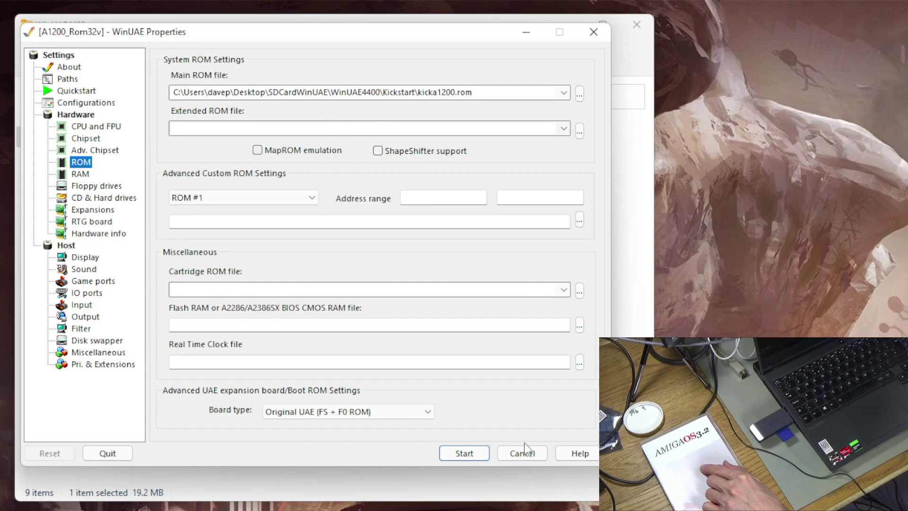
click(465, 454)
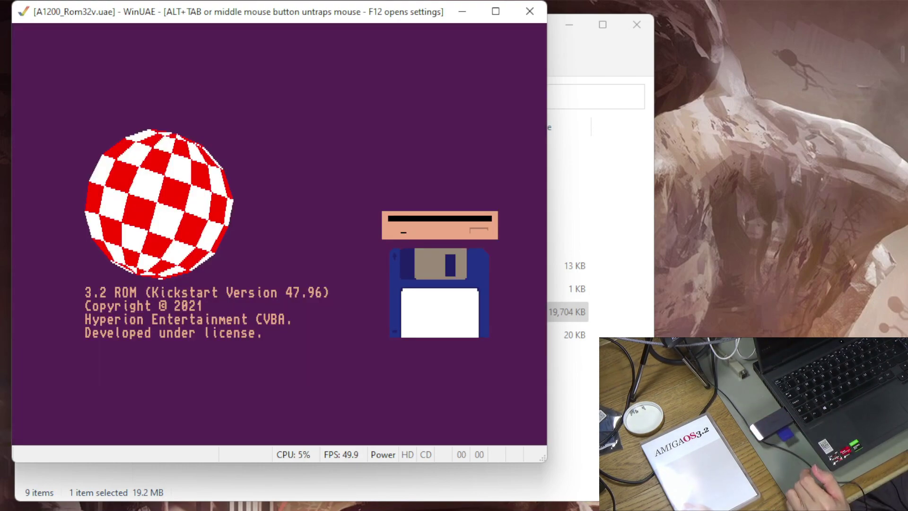
key(F12)
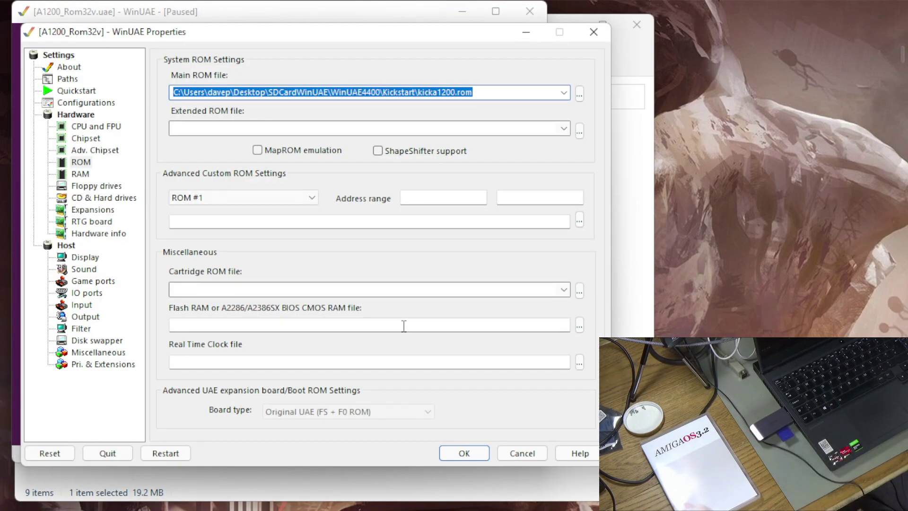
click(127, 200)
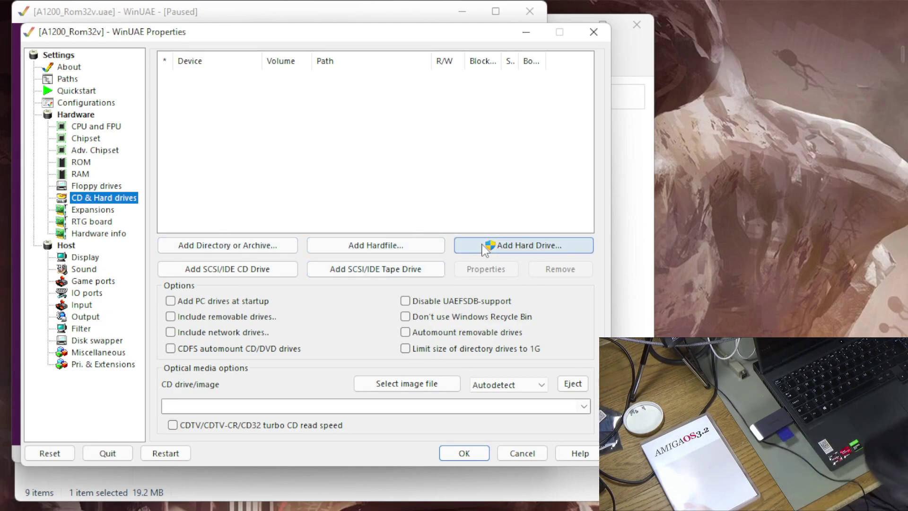
click(515, 246)
drag(487, 128, 313, 112)
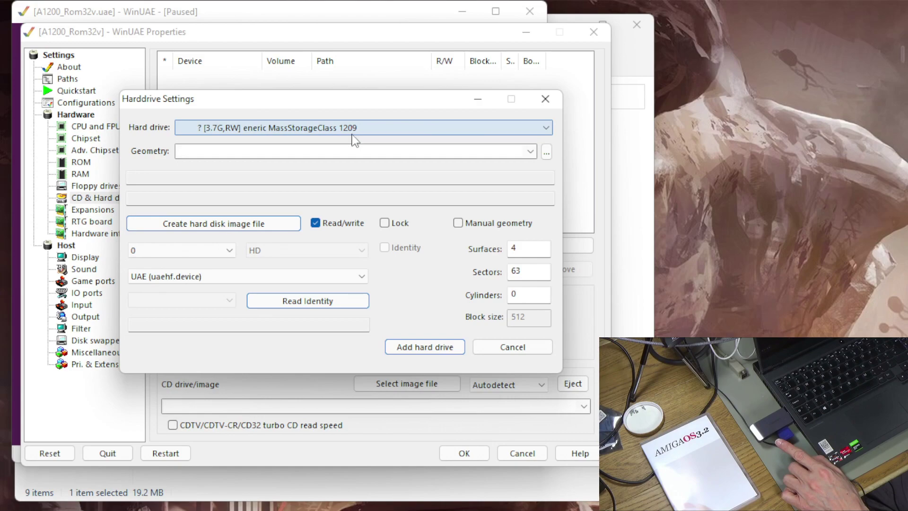
click(207, 128)
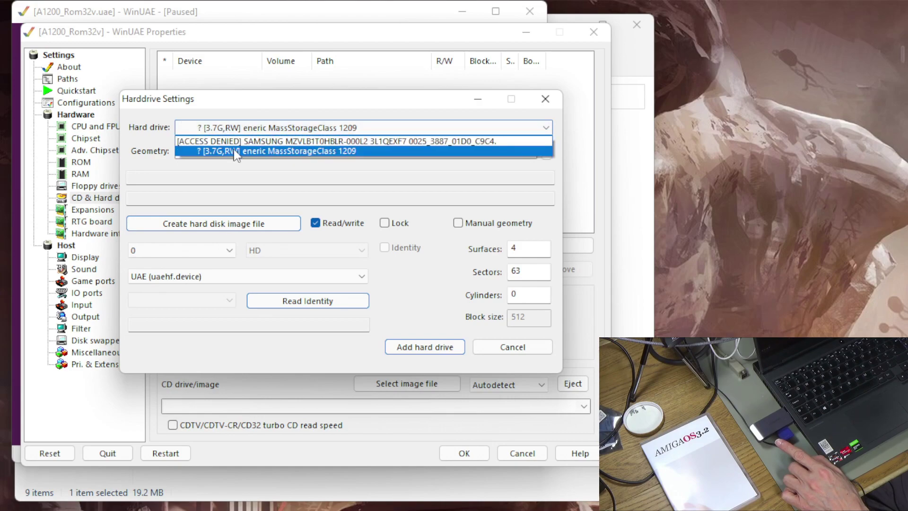
click(269, 150)
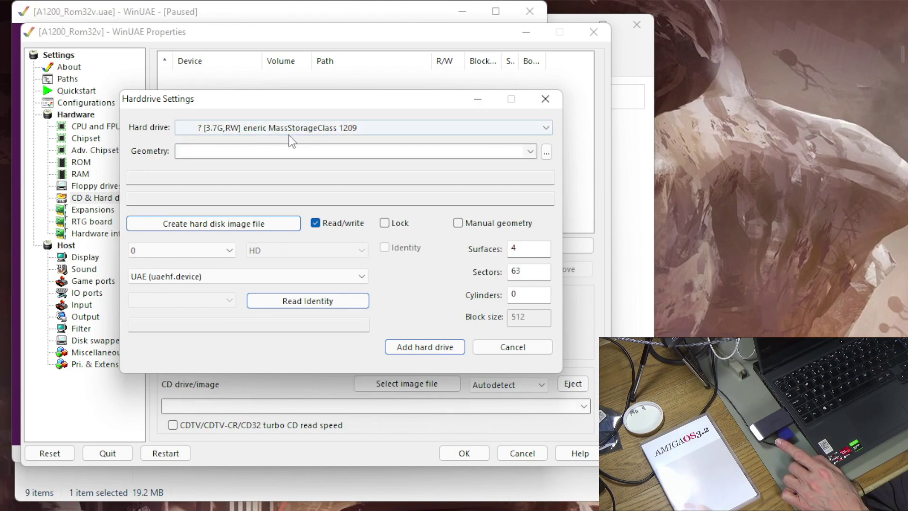
click(512, 350)
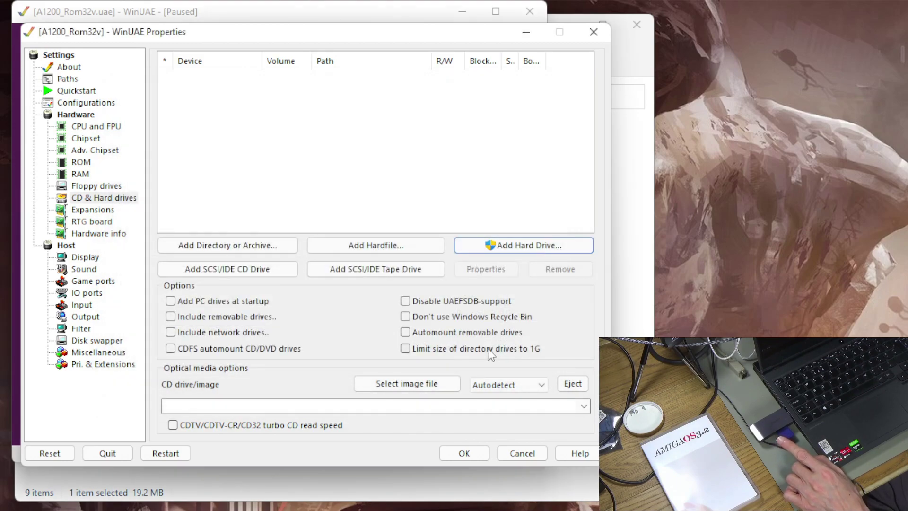
click(534, 459)
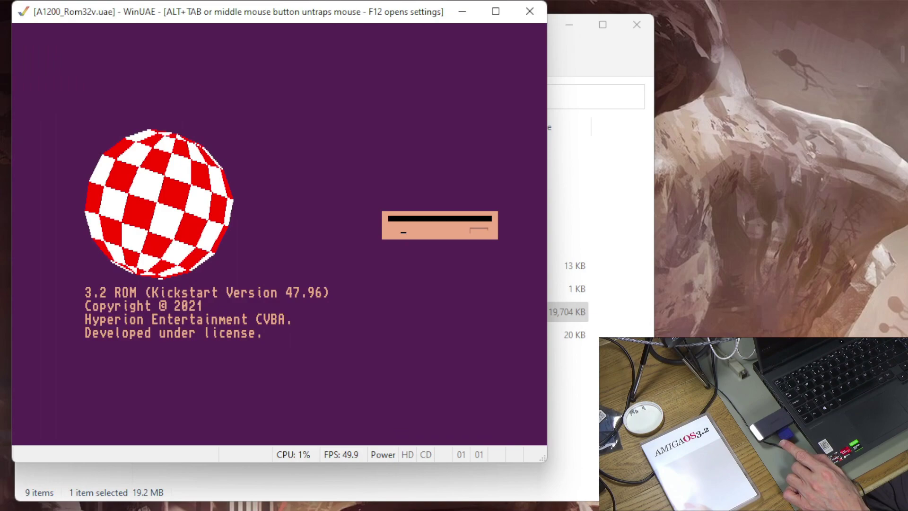
Step: Quit the emulator, relaunch winuae.exe as administrator and load the A1200_Rom32v configuration
key(F12)
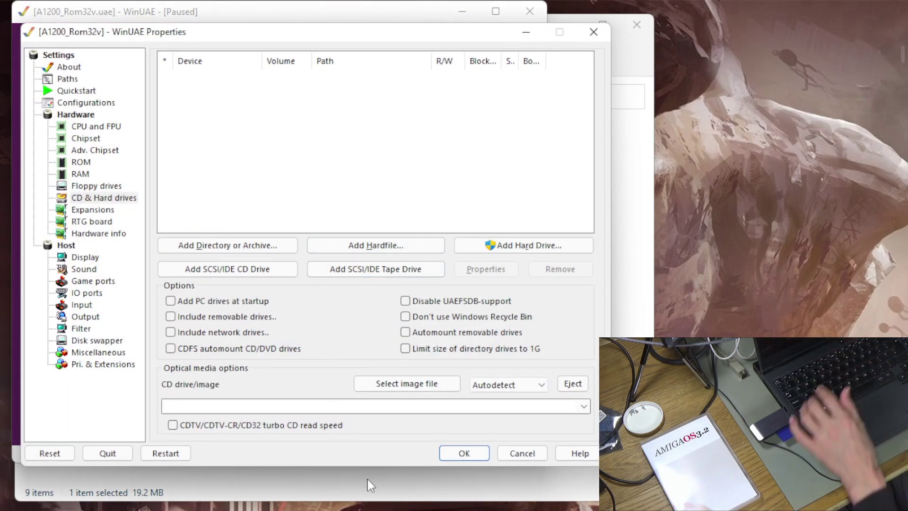
click(107, 455)
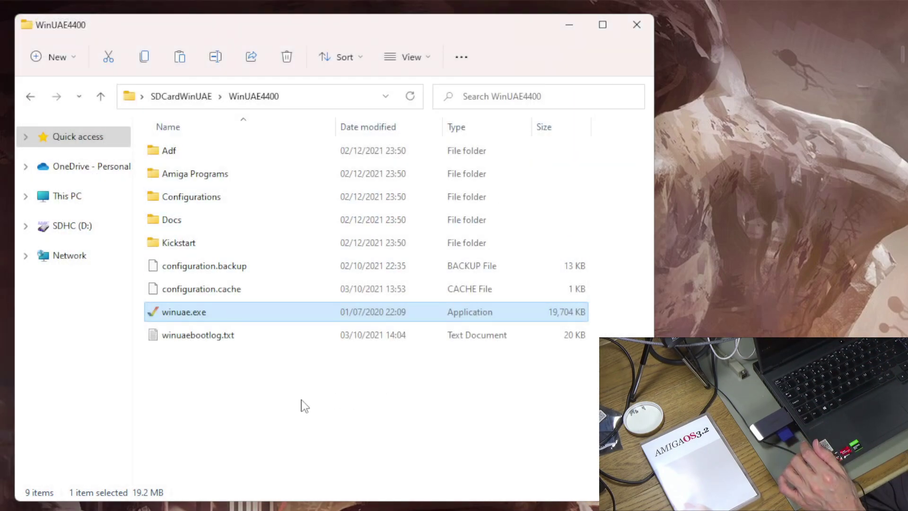
right_click(193, 314)
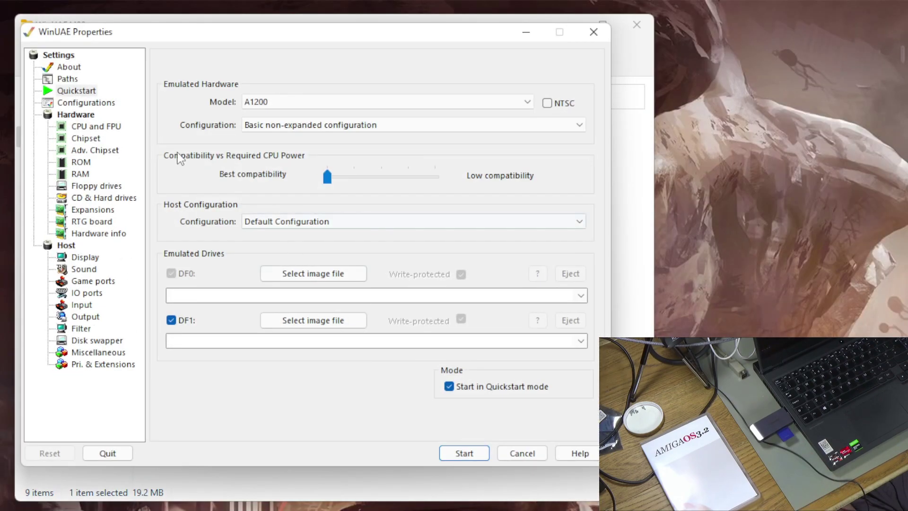
click(85, 103)
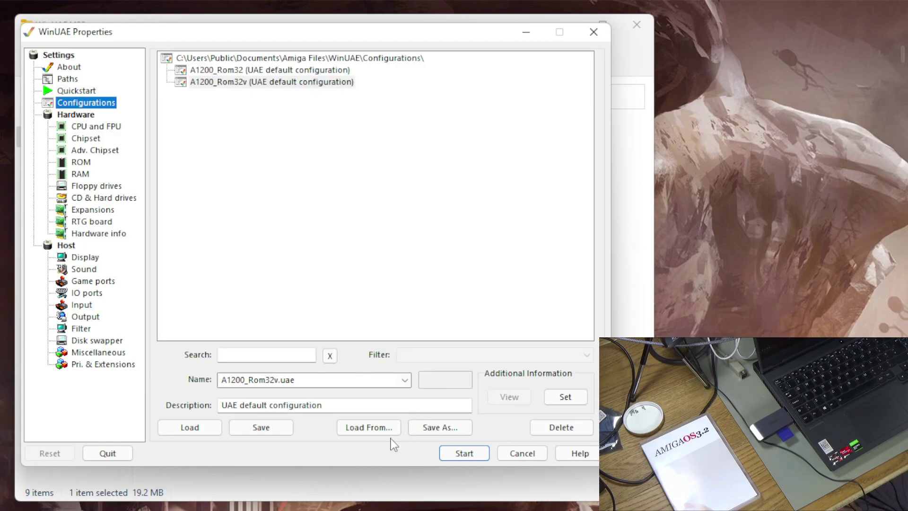
click(209, 430)
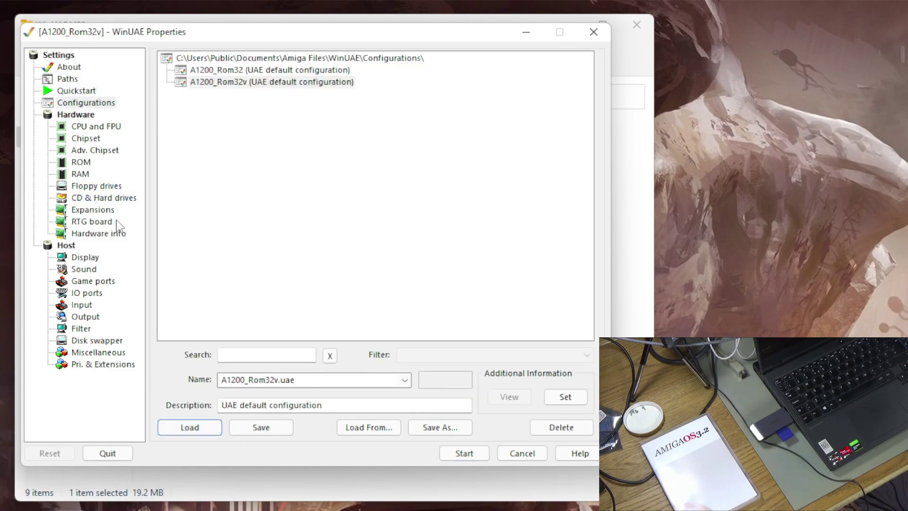
Step: Add the 3.7G Generic MassStorageClass 1209 card as a hard drive on the Commodore A600/A1200/A4000 IDE controller
click(104, 198)
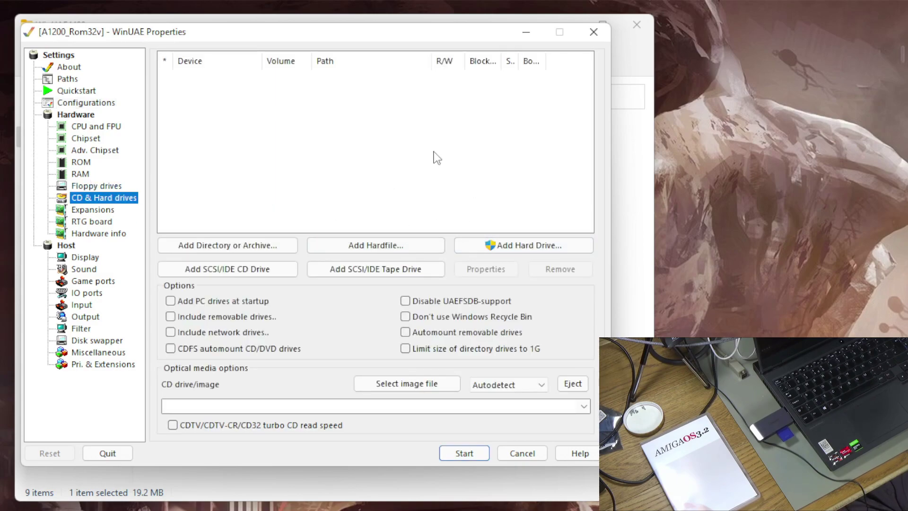
click(521, 248)
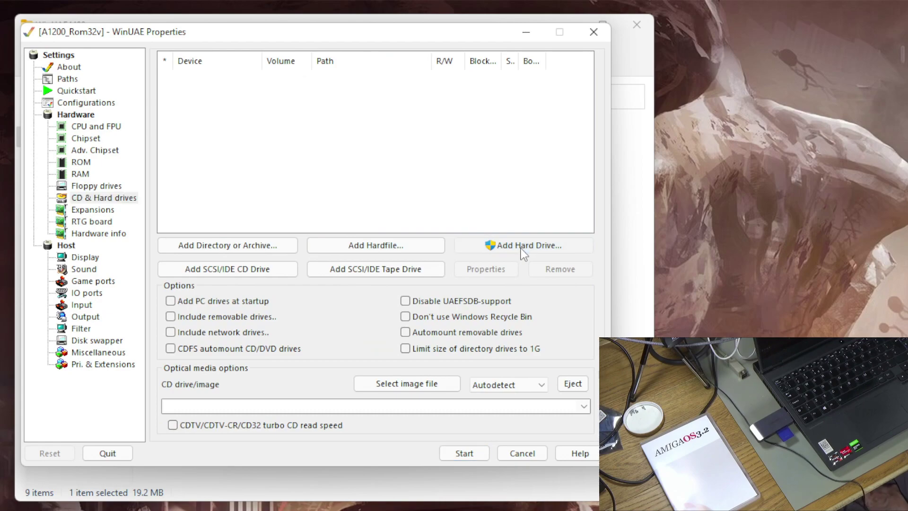
drag(426, 127, 262, 116)
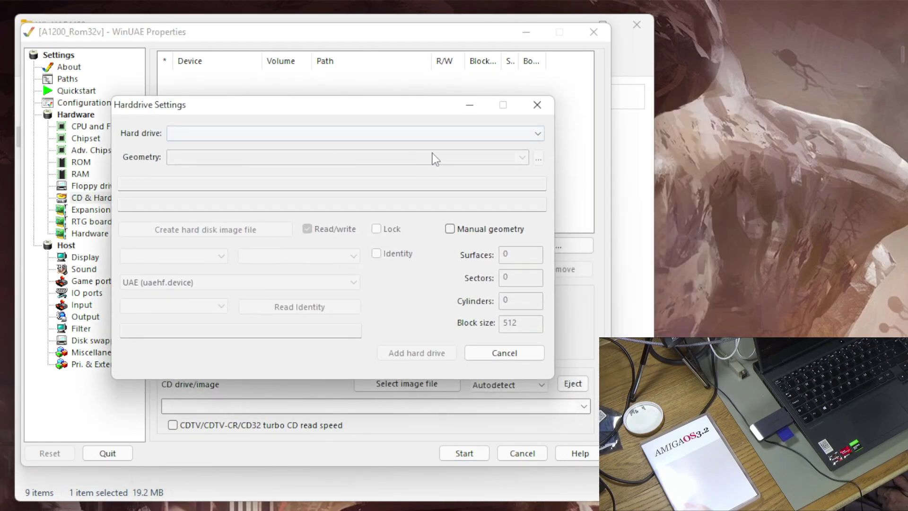
click(538, 133)
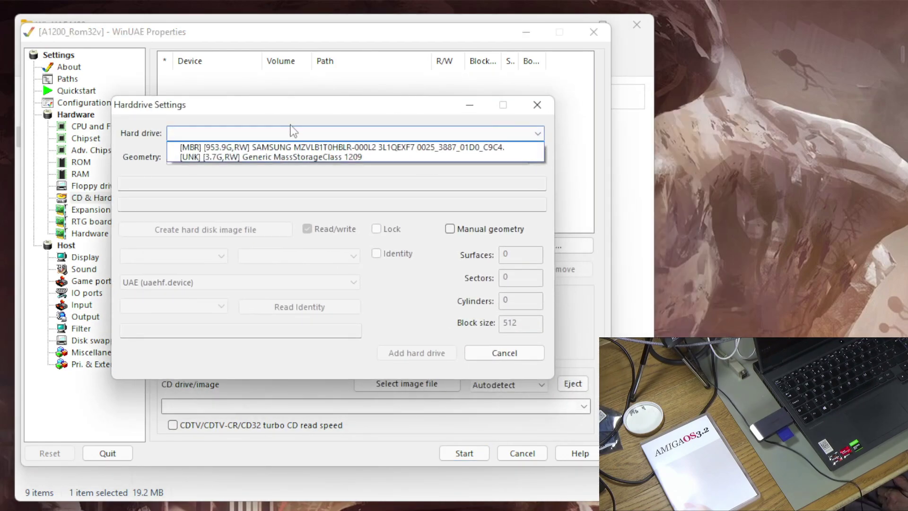
click(259, 158)
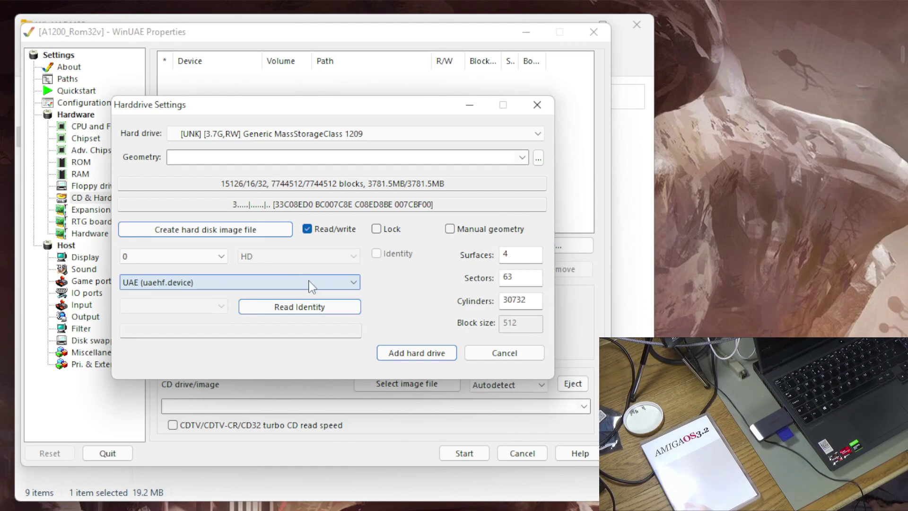
click(351, 290)
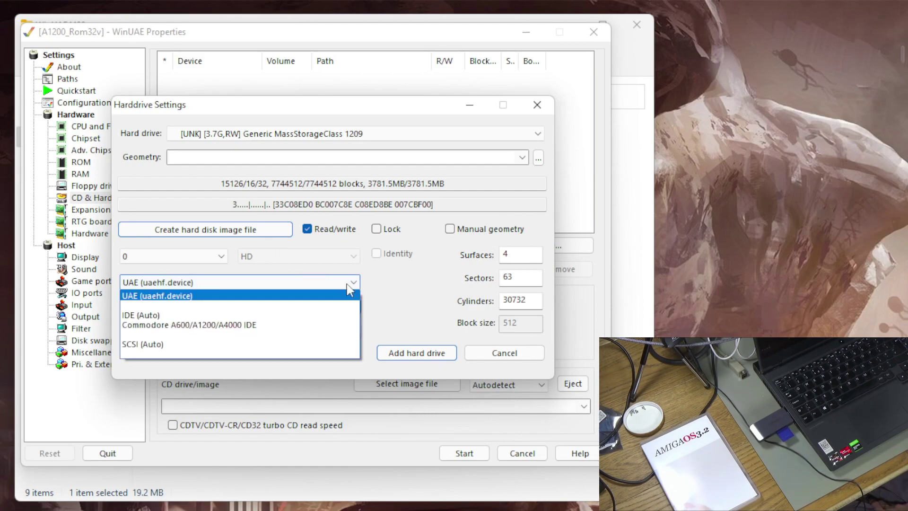
click(165, 325)
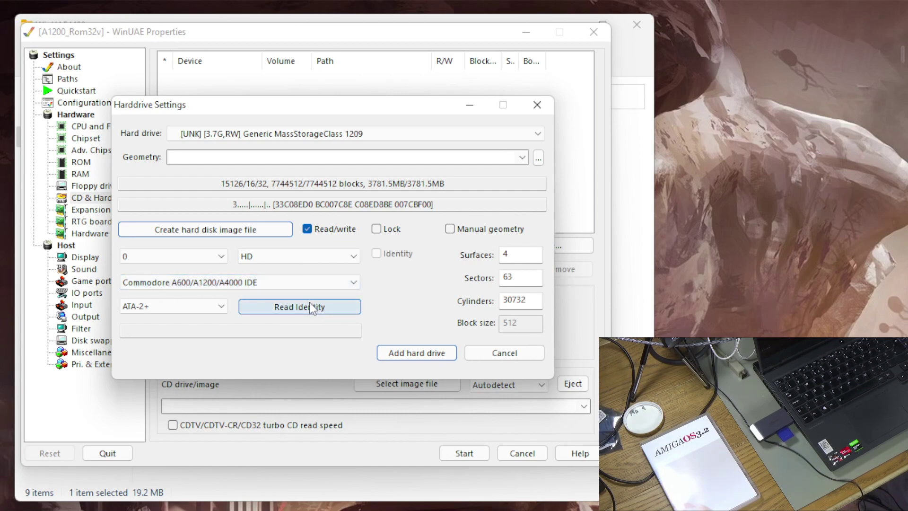
click(428, 354)
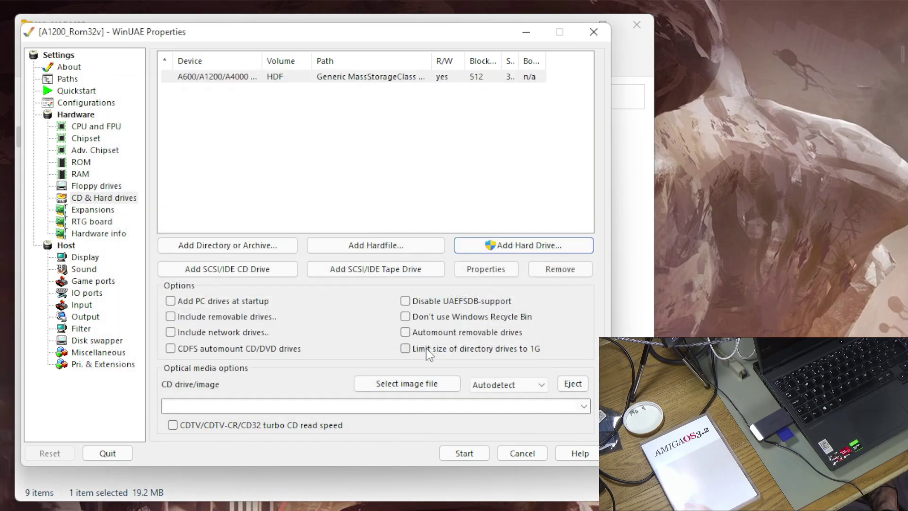
Step: Switch the attached card's hard drive entry to full drive/RDB mode and save the A1200_Rom32v configuration
click(300, 78)
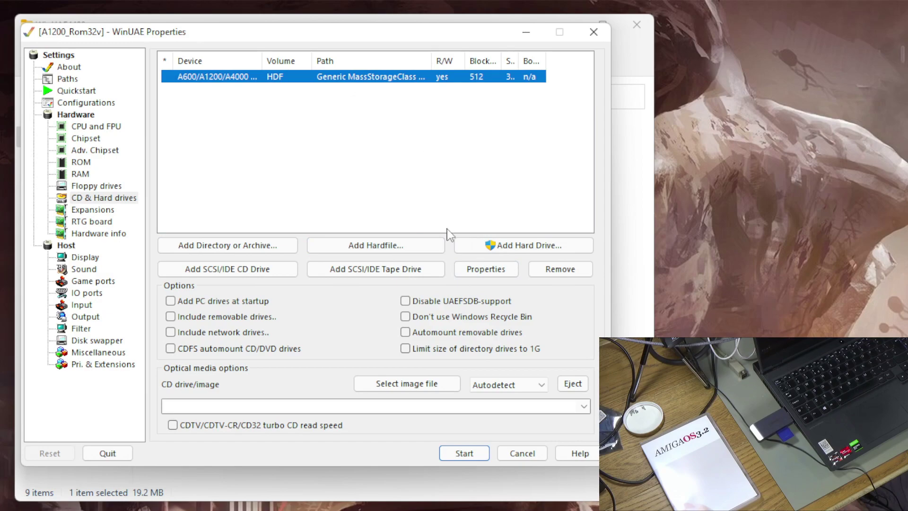
click(471, 270)
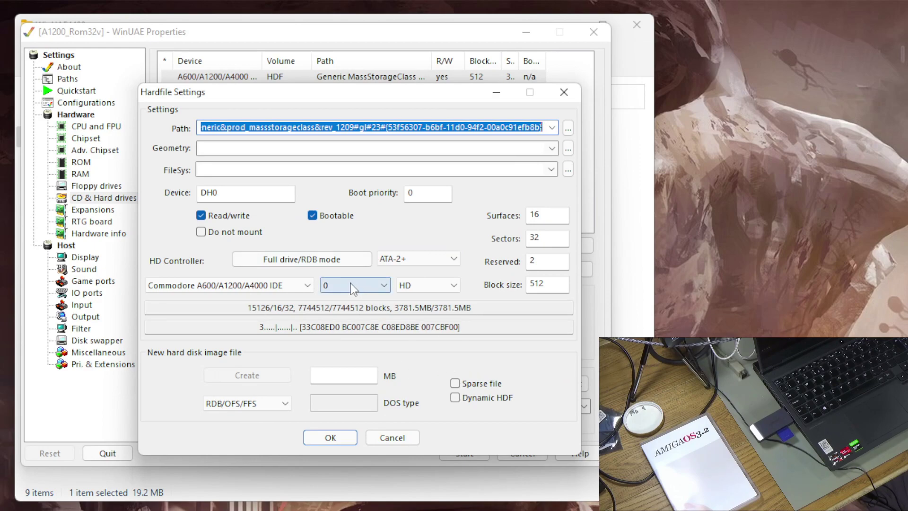
click(313, 260)
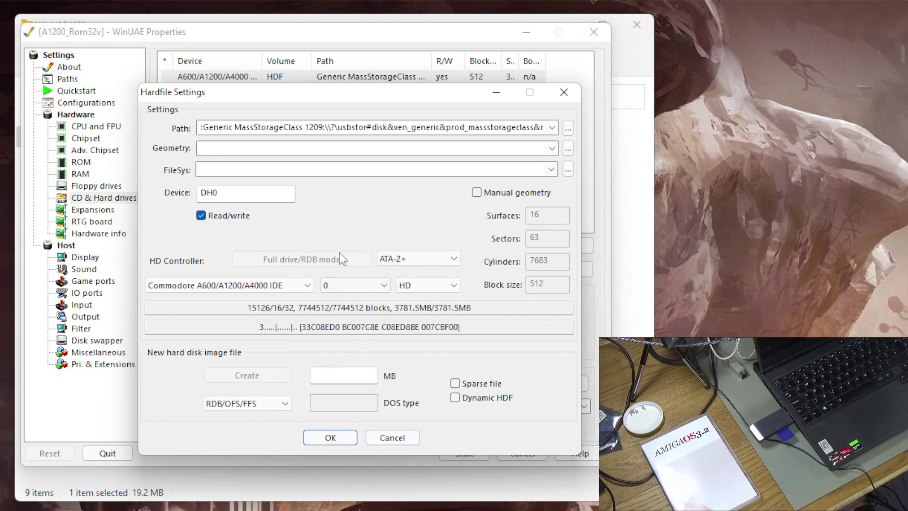
click(336, 439)
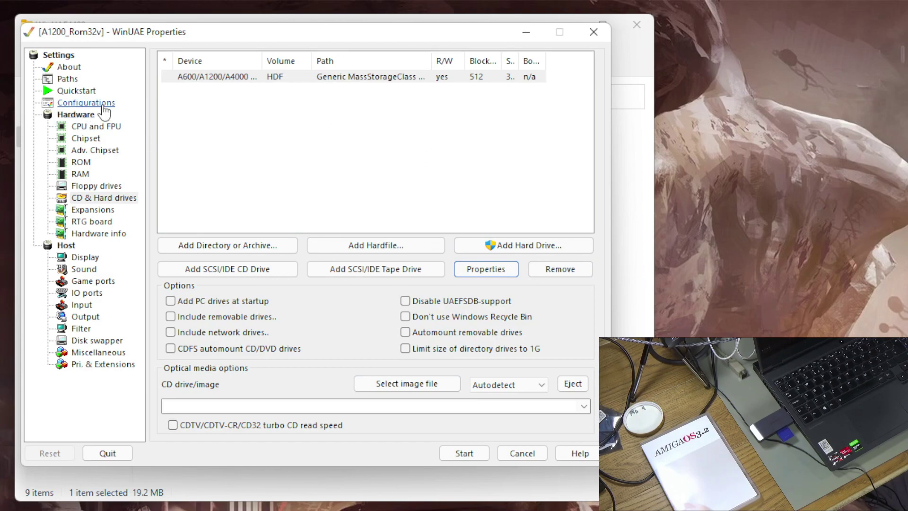
click(86, 103)
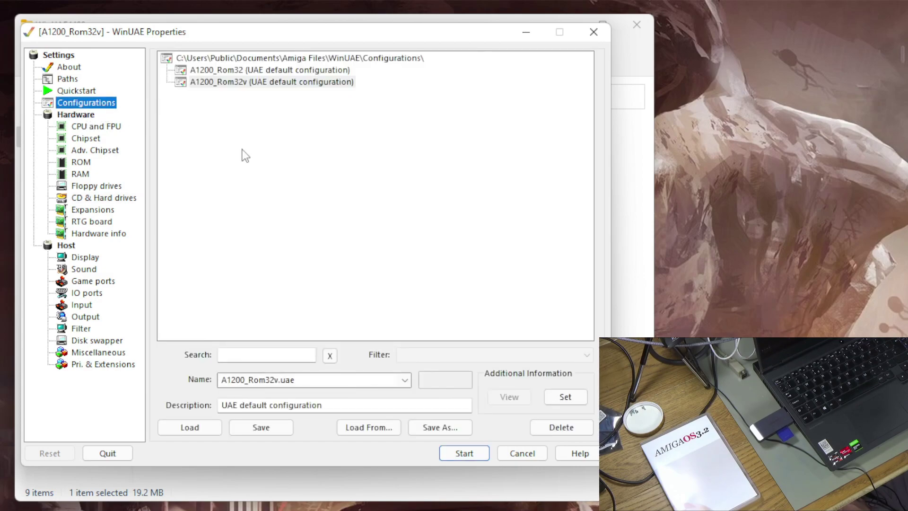
click(261, 431)
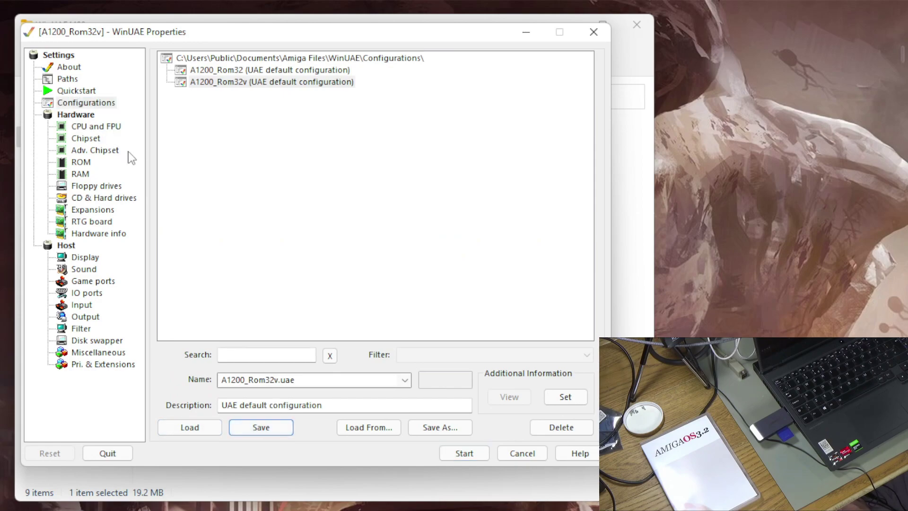
Step: Insert the Install3.2.adf disk image from the ADF folder into floppy drive DF0
click(103, 189)
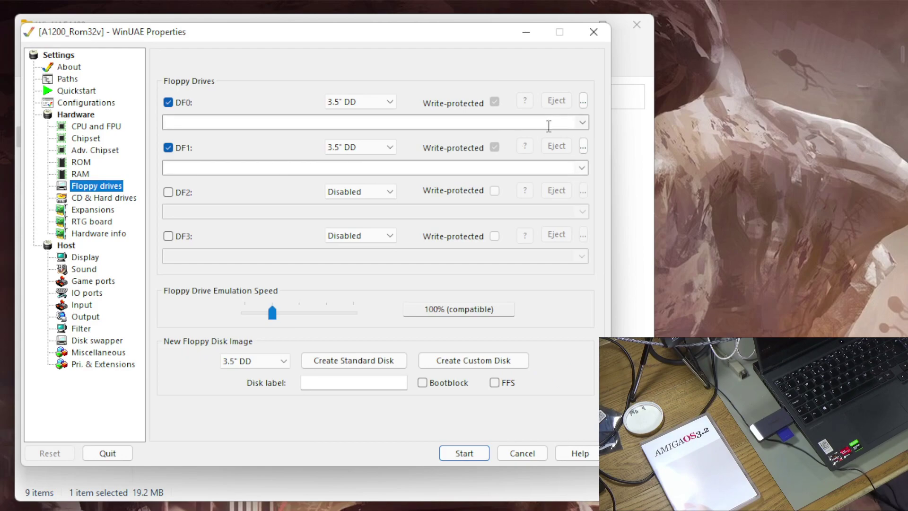
click(584, 100)
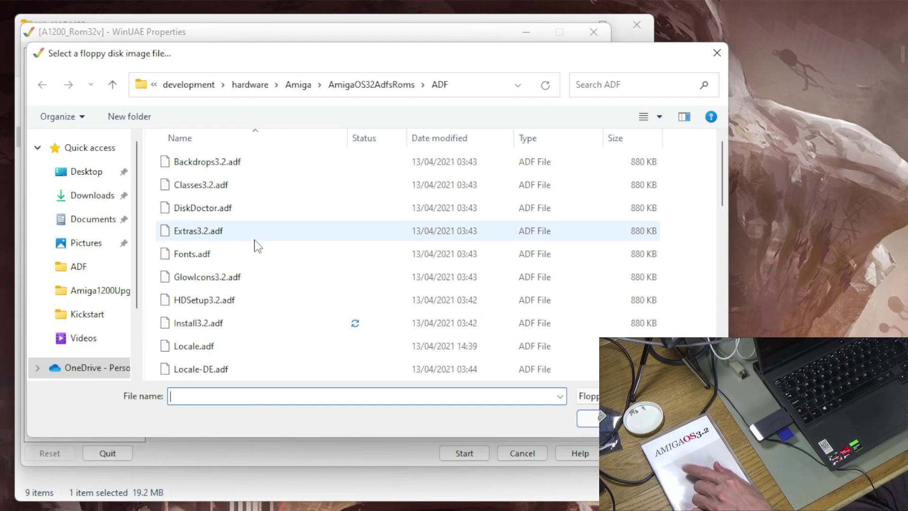
scroll(242, 284, down, 1)
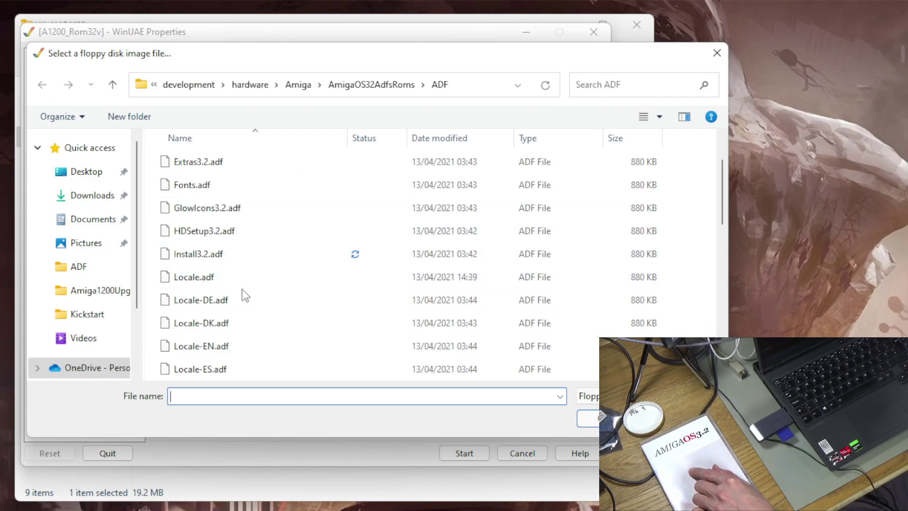
scroll(227, 304, up, 1)
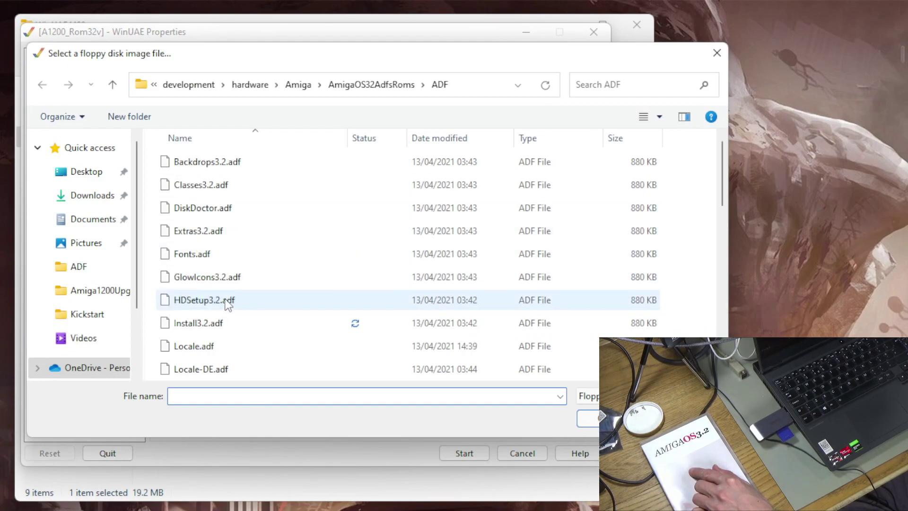
click(213, 324)
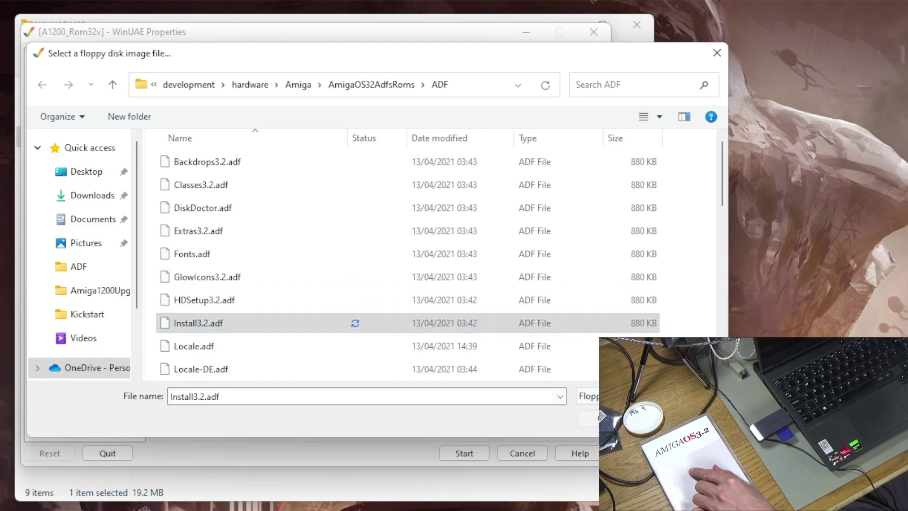
click(588, 419)
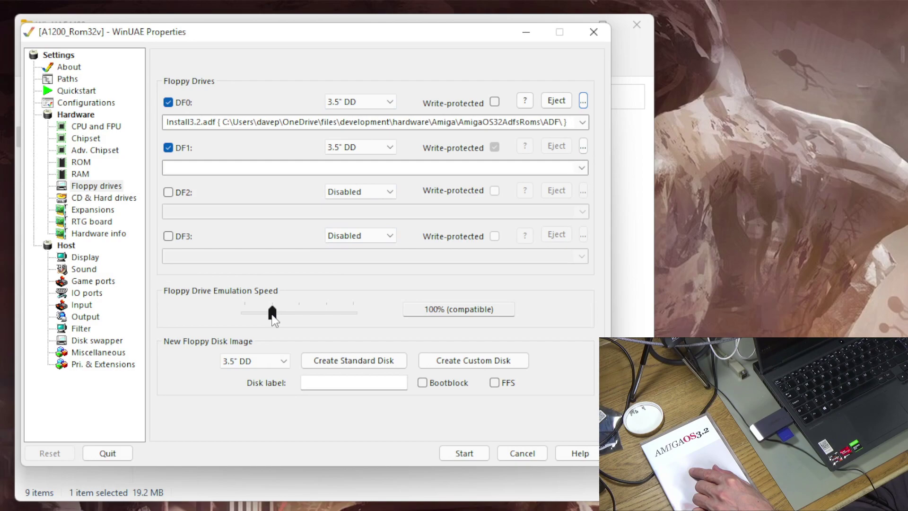
Step: Set the floppy drive emulation speed to 800% and start the emulation
drag(271, 314, 399, 318)
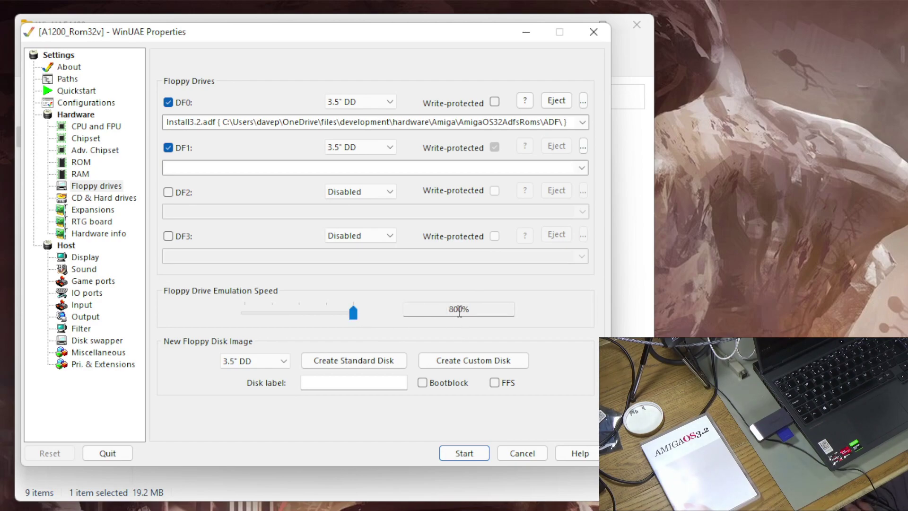
click(457, 454)
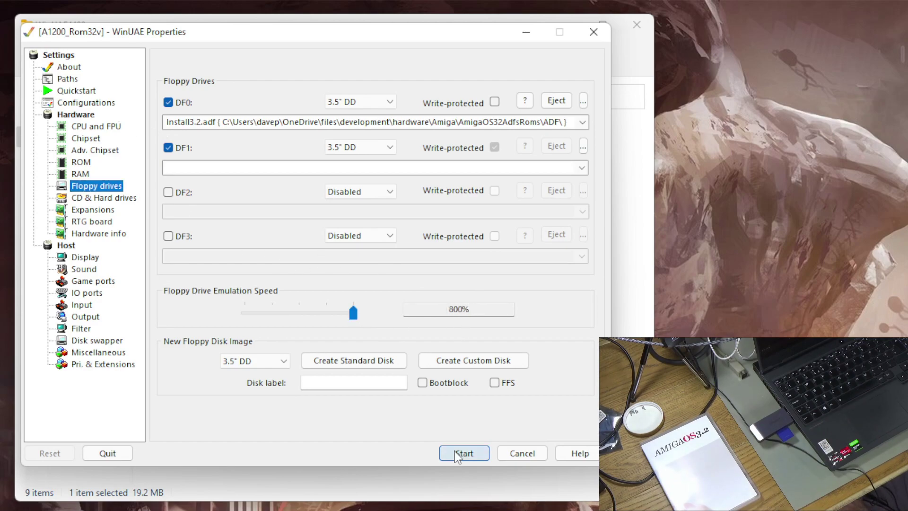
click(458, 454)
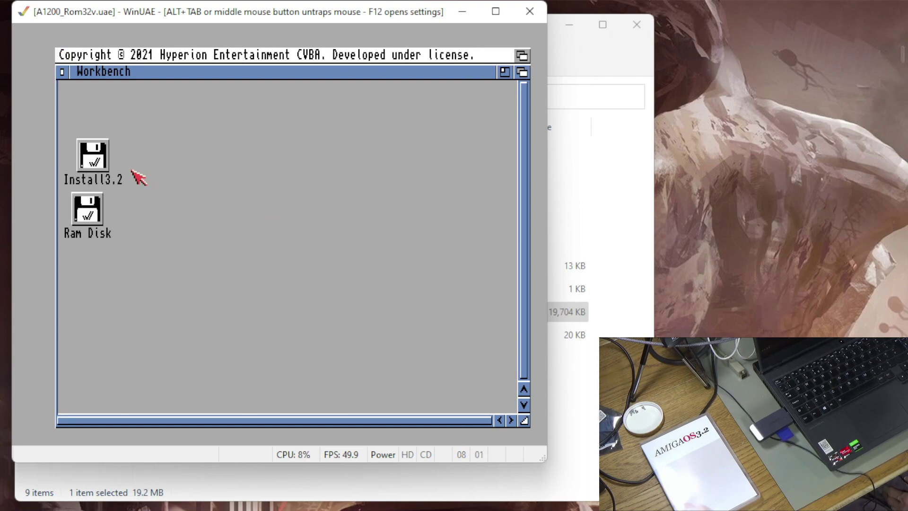
Step: Open the Install3.2 disk in Workbench and launch the hard drive partitioning tool from its HDTools drawer
double_click(101, 162)
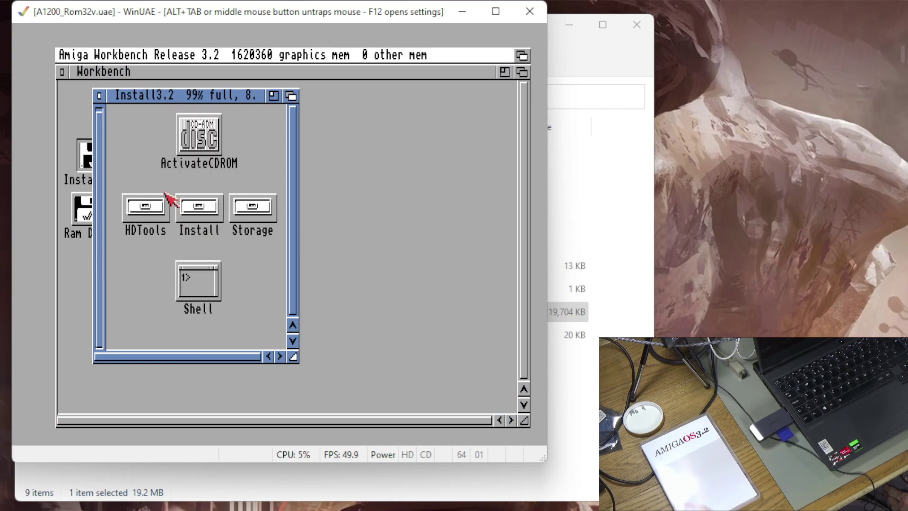
drag(188, 94, 245, 102)
click(207, 222)
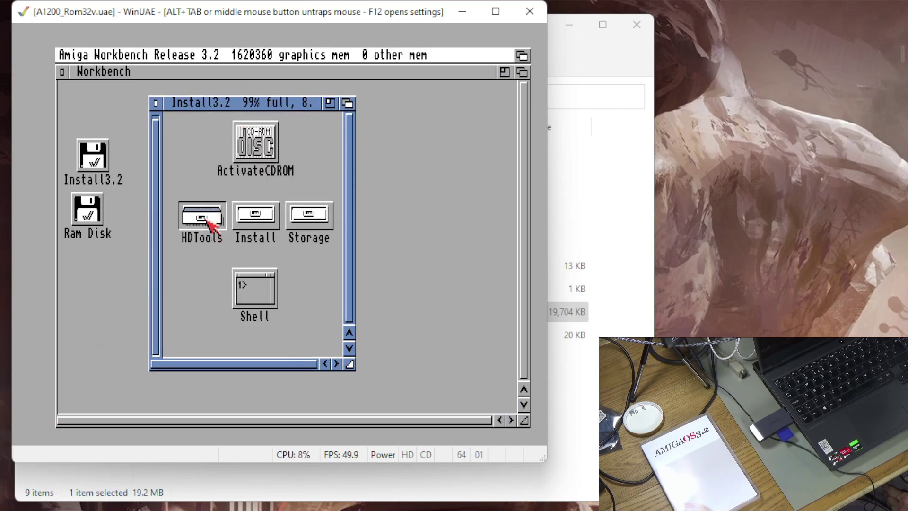
double_click(208, 221)
double_click(157, 188)
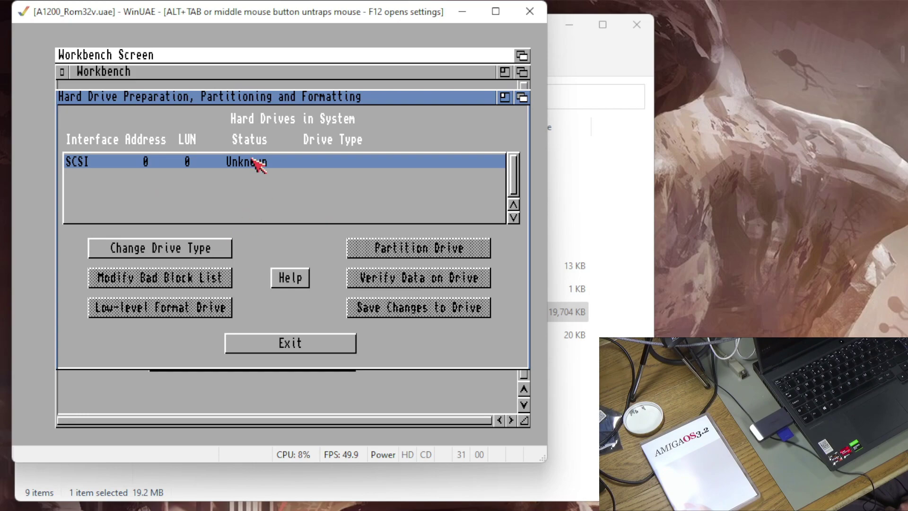
Step: Define a new drive type for the SCSI address 0 drive by reading its configuration, and assign it to the drive
click(208, 255)
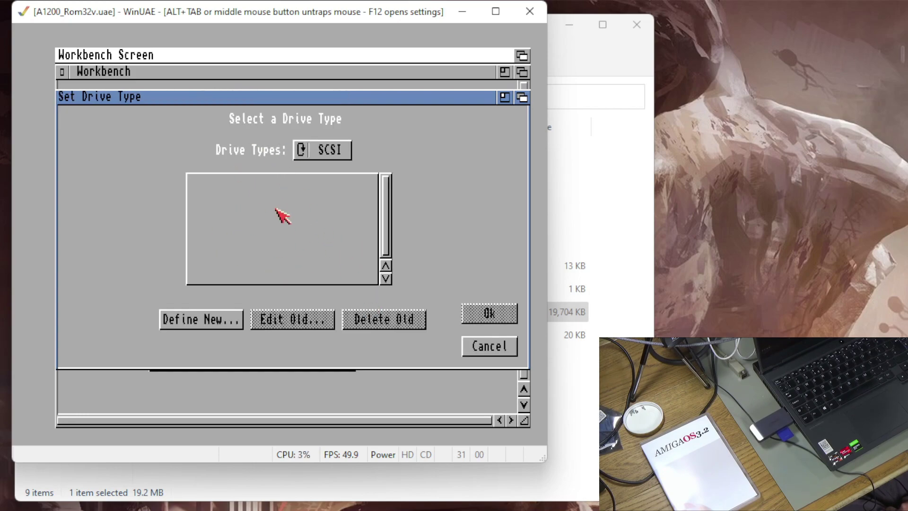
click(228, 318)
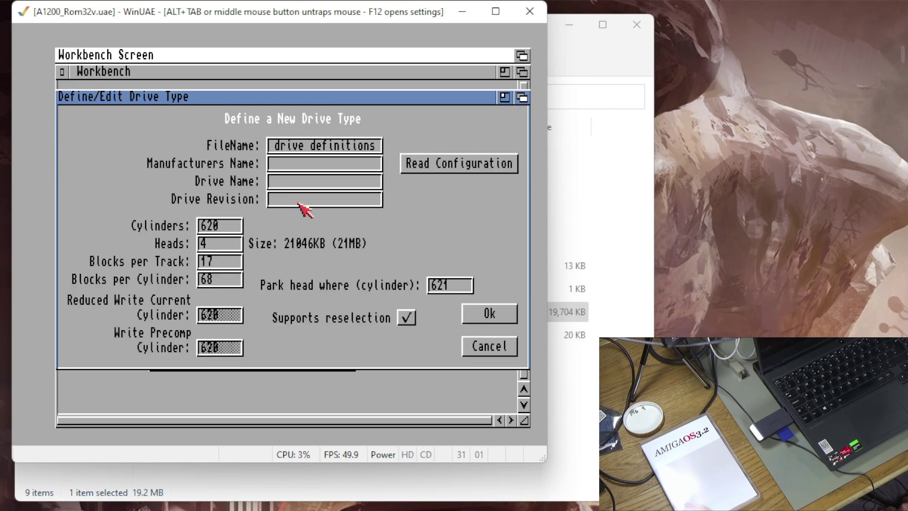
click(436, 170)
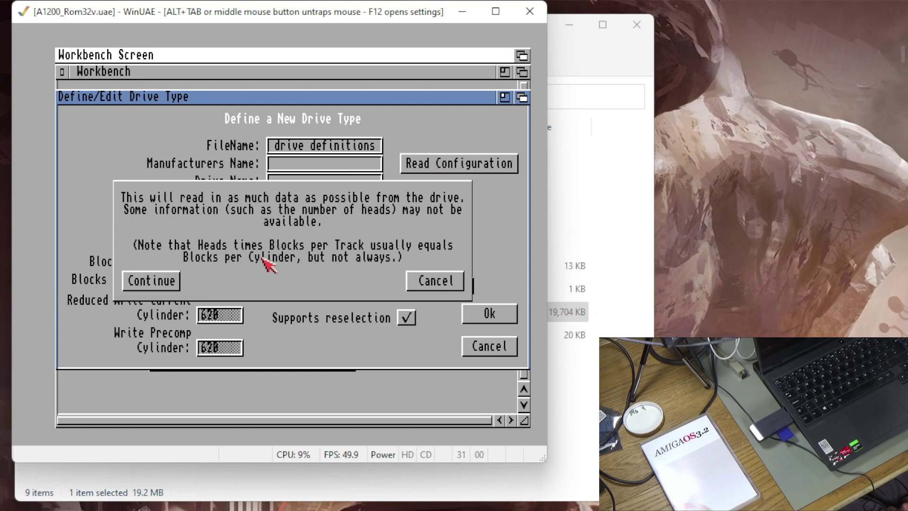
click(174, 283)
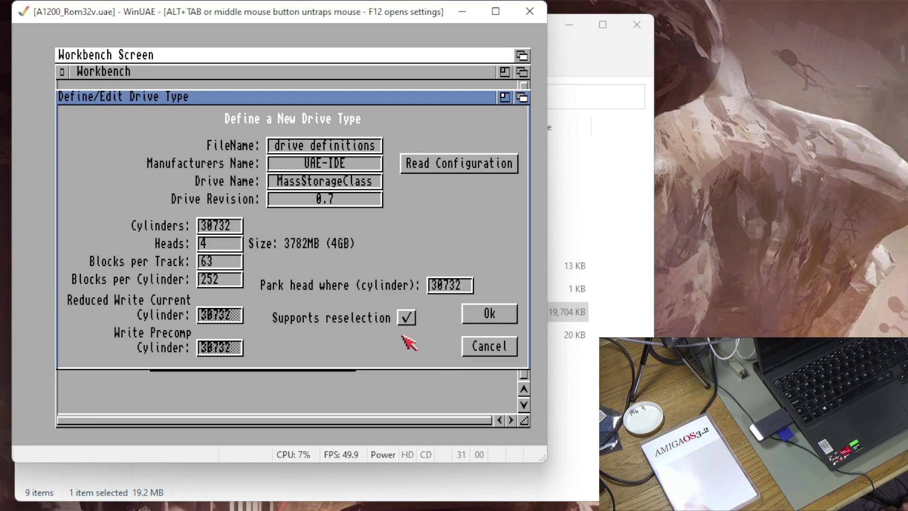
click(500, 316)
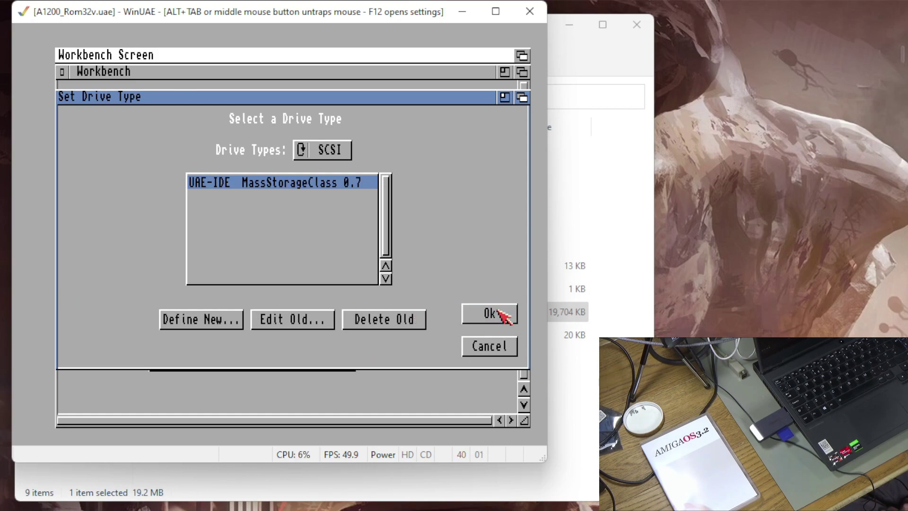
click(503, 315)
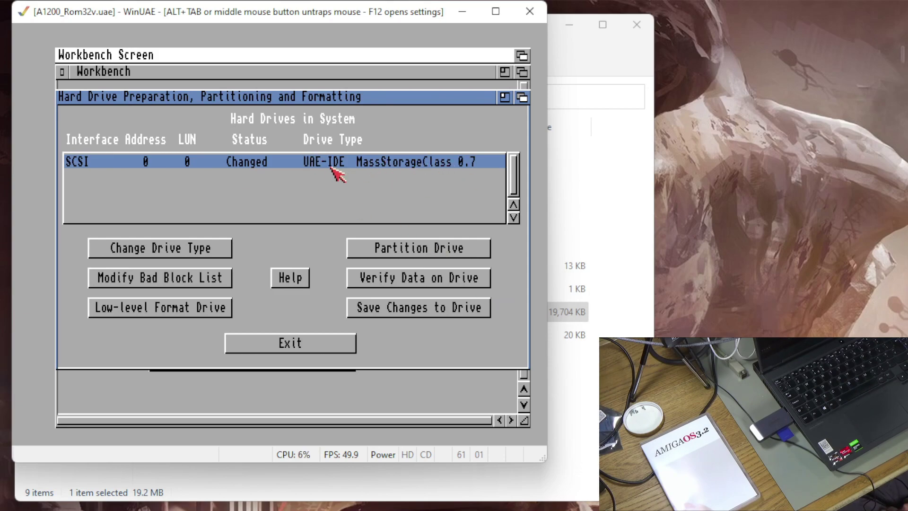
Step: Start partitioning the drive, shrinking the first partition to about 232 MB and naming its device dh0
click(450, 256)
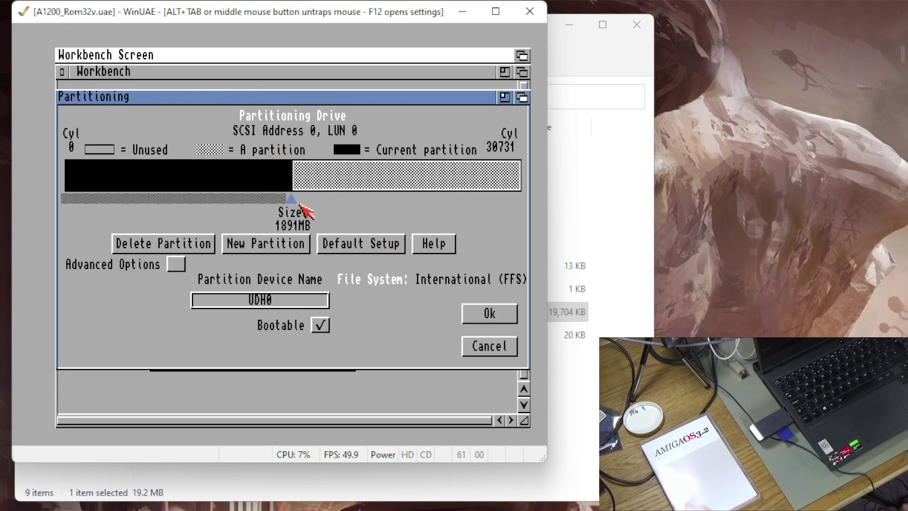
drag(293, 206, 93, 202)
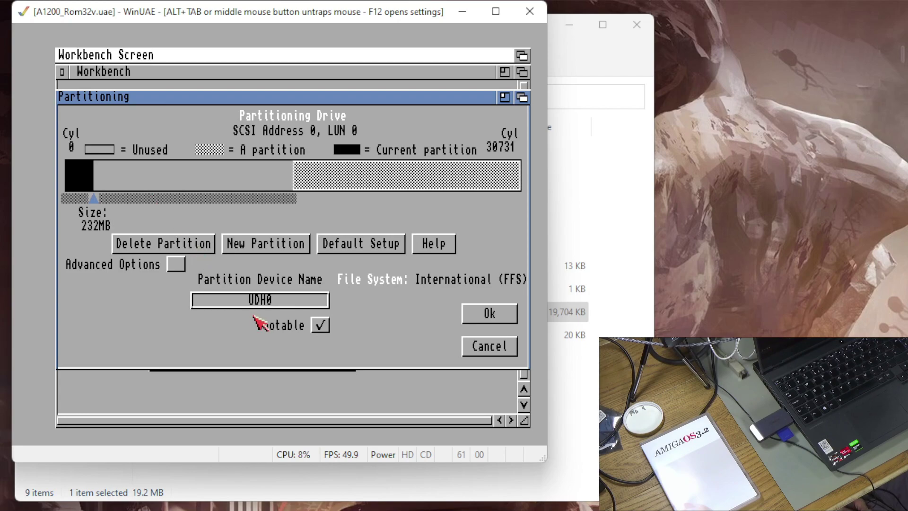
click(296, 303)
key(BackSpace)
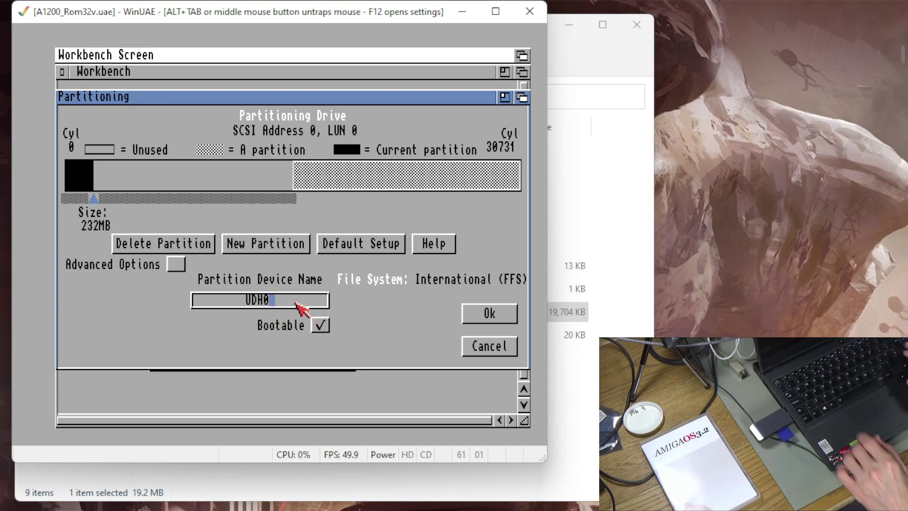
key(BackSpace)
key(BackSpace)
key(BackSpace)
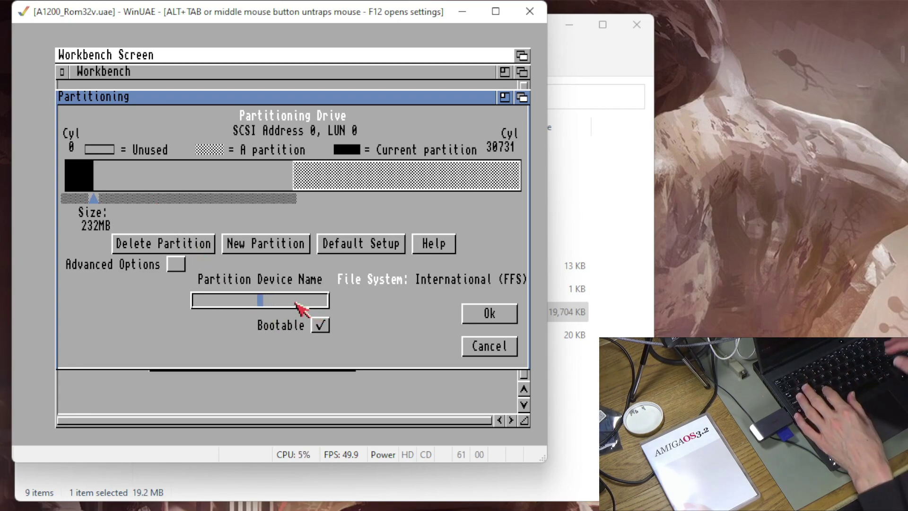
text(dh0)
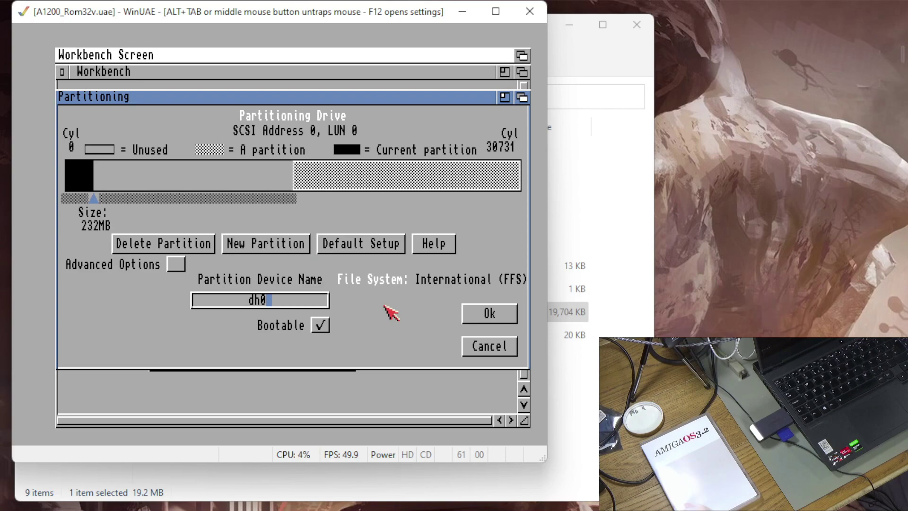
Step: Create a new partition of about 1548 MB in the empty area after dh0 and name its device dh1
click(260, 246)
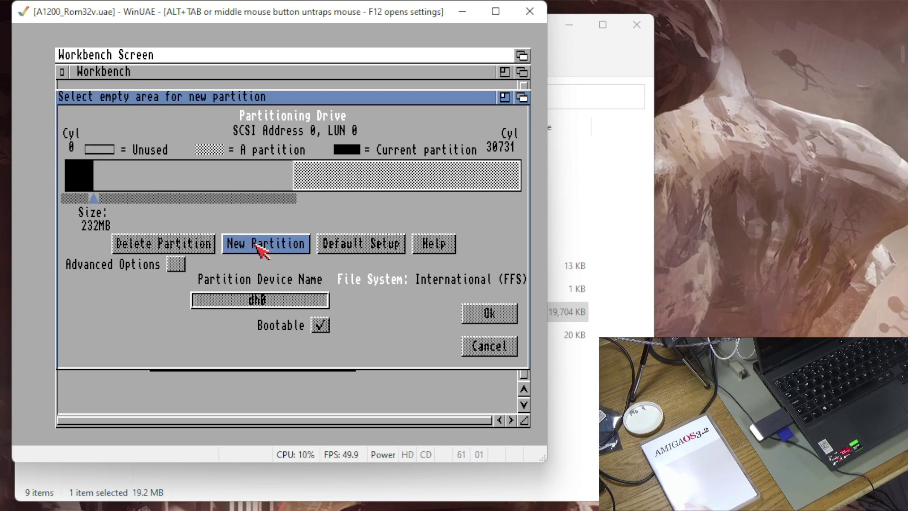
click(176, 181)
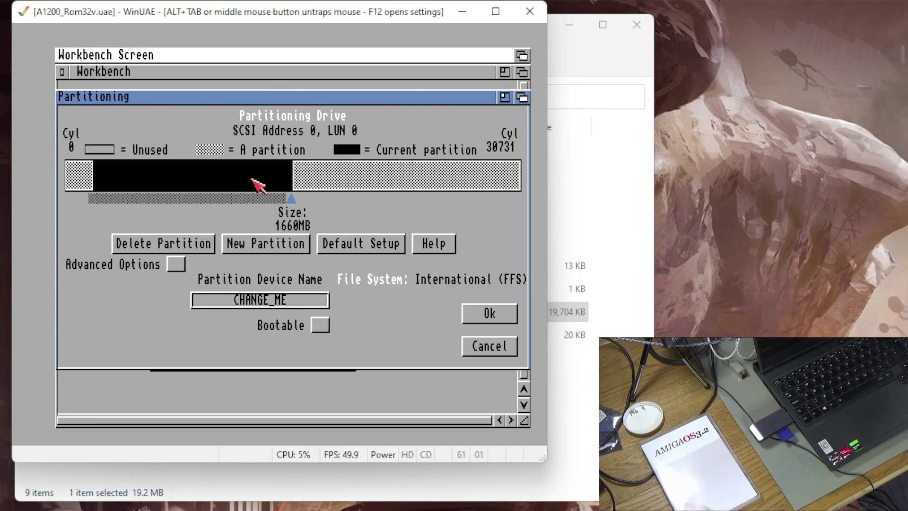
drag(291, 200, 279, 199)
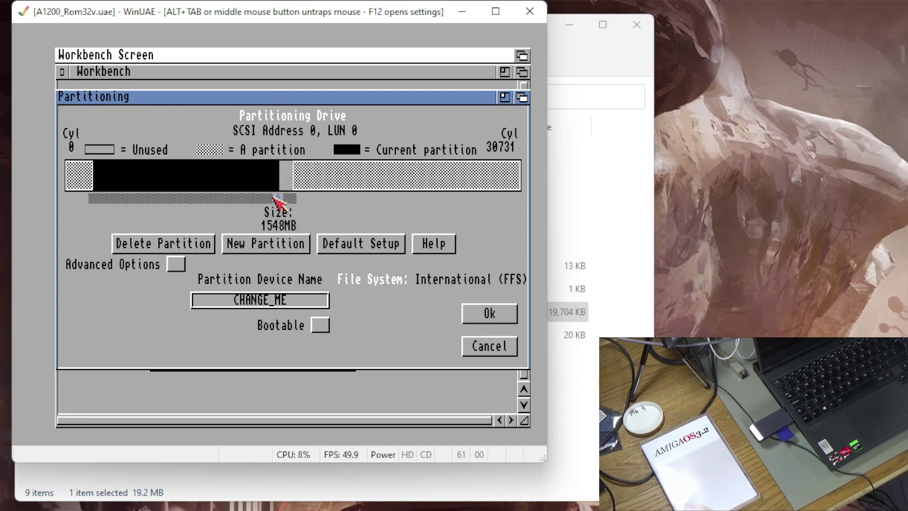
click(304, 304)
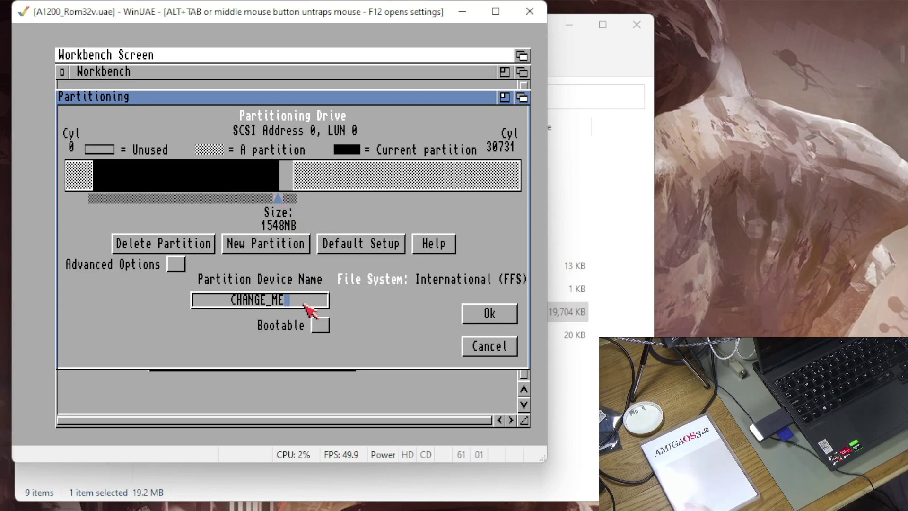
key(BackSpace)
key(BackSpace)
key(BackSpace)
key(BackSpace)
key(BackSpace)
key(BackSpace)
key(BackSpace)
key(BackSpace)
key(BackSpace)
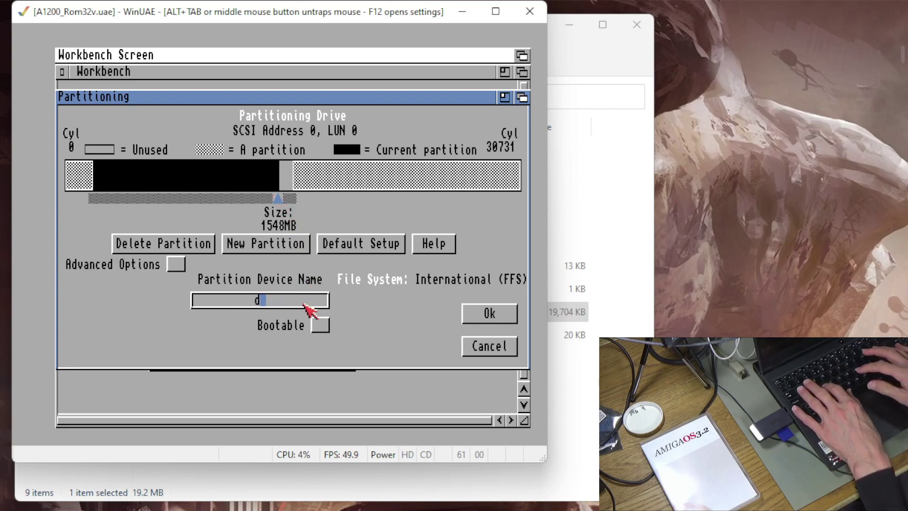
text(dh1)
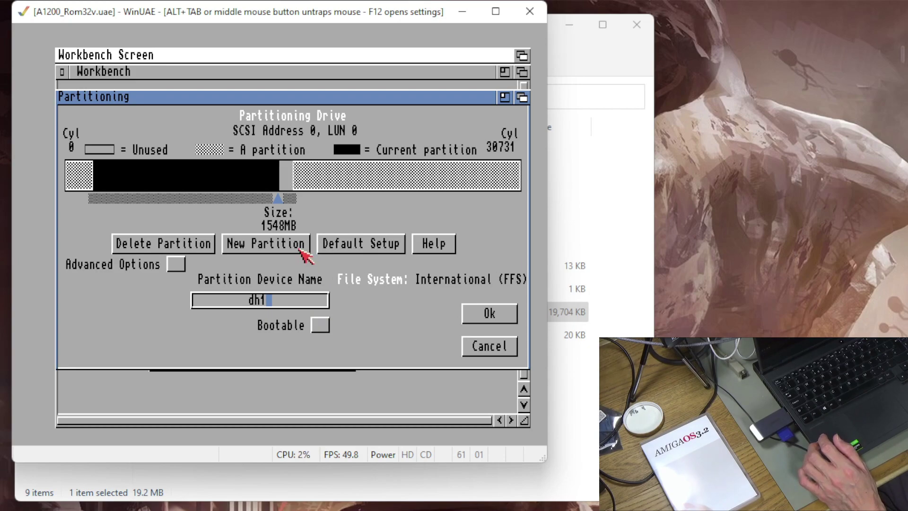
Step: Delete the UDH1 partition and create a new partition of about 1512 MB in the empty area after dh1
click(371, 186)
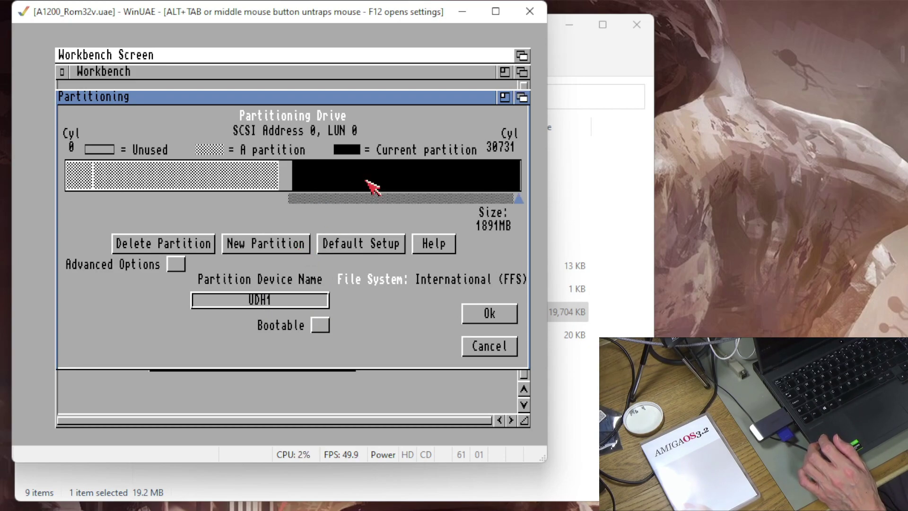
click(204, 247)
click(277, 245)
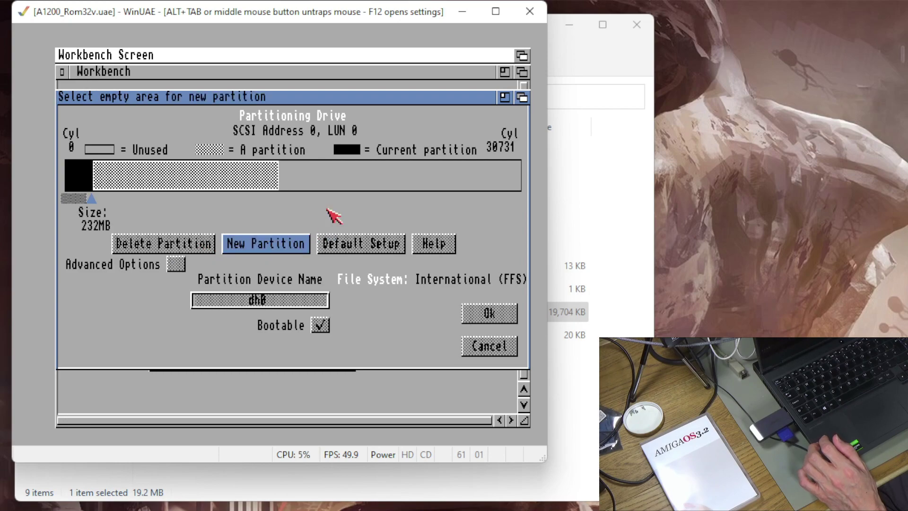
click(324, 180)
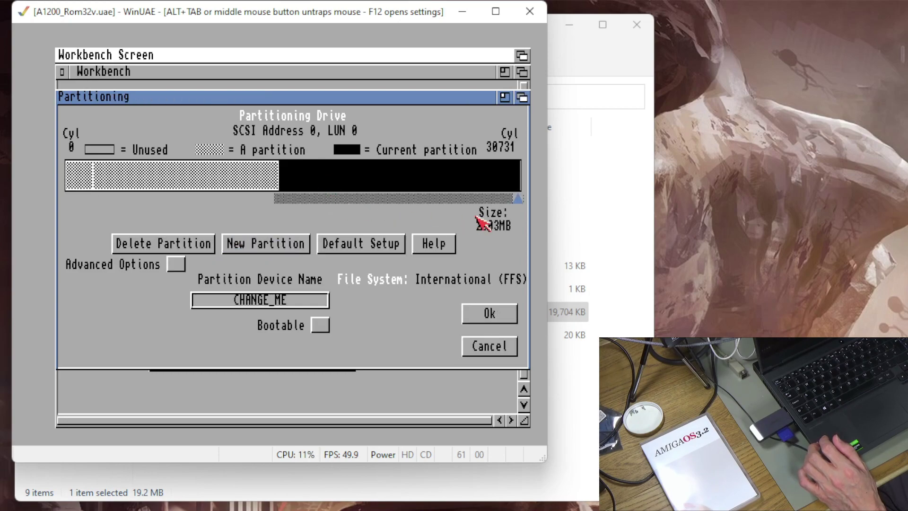
drag(518, 198, 463, 208)
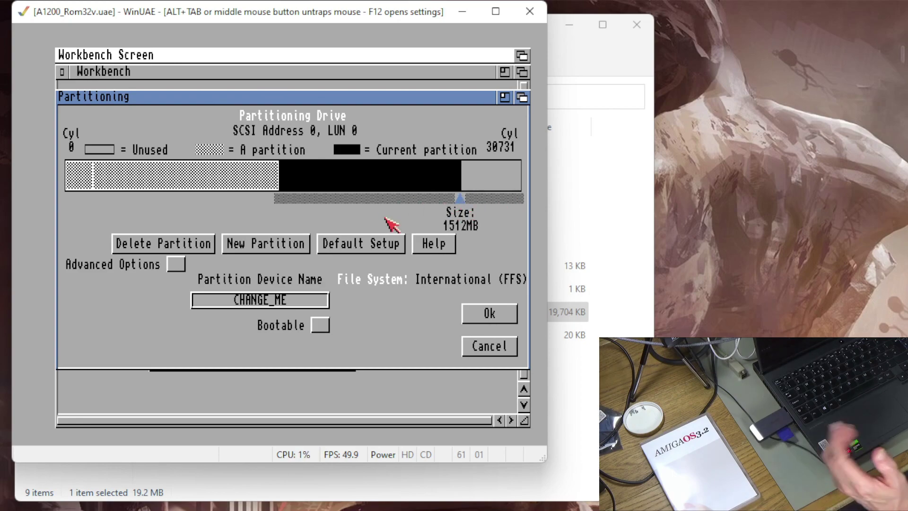
Step: Name the new partition's device dh2 and accept the drive's partition layout
click(310, 305)
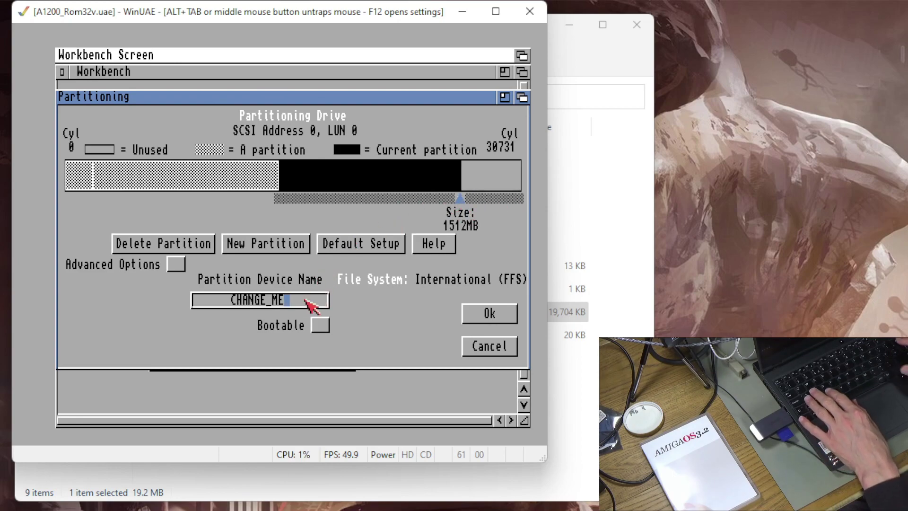
key(BackSpace)
key(BackSpace)
key(BackSpace)
key(BackSpace)
key(BackSpace)
key(BackSpace)
key(BackSpace)
key(BackSpace)
key(BackSpace)
text(dh2)
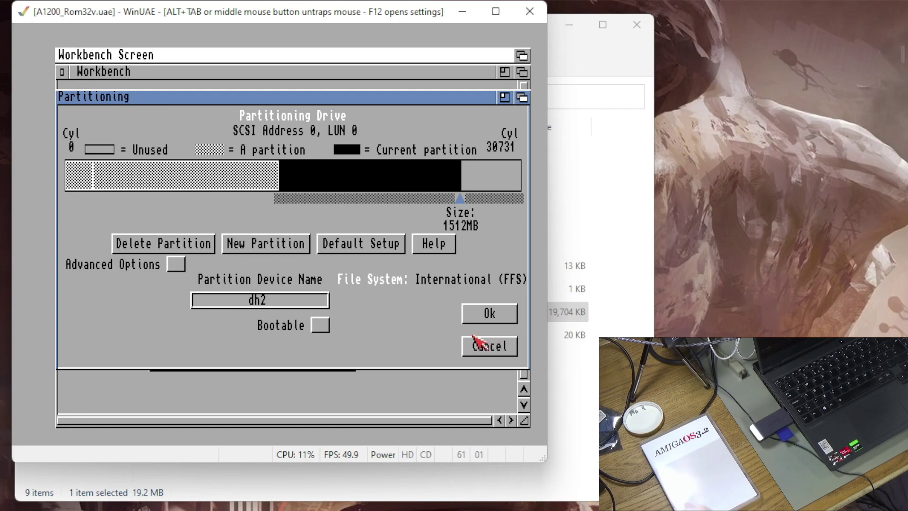
click(477, 317)
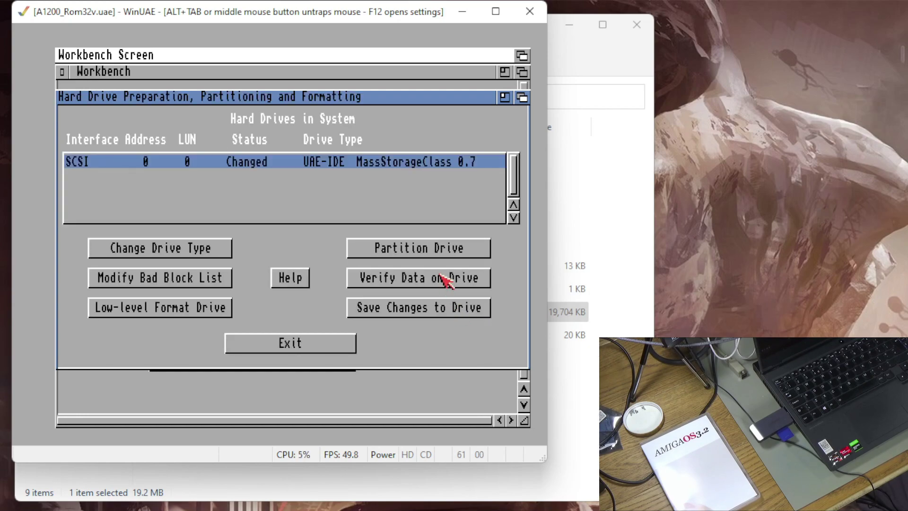
Step: Save the partition changes to the drive, recheck the layout without altering it, and exit the partitioning tool
click(416, 310)
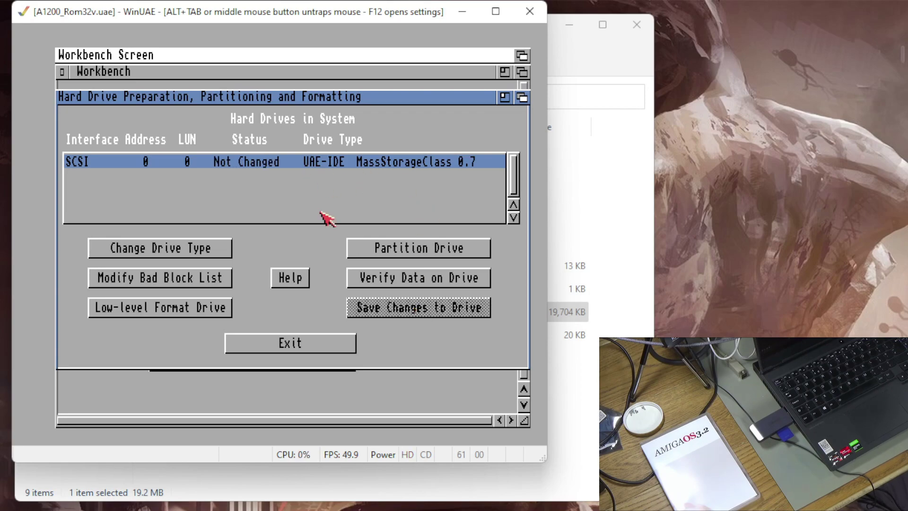
click(411, 257)
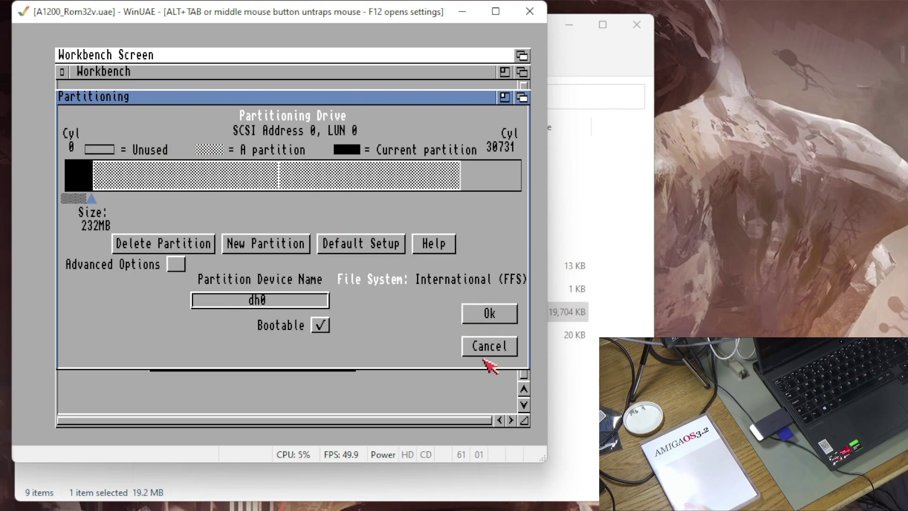
click(491, 348)
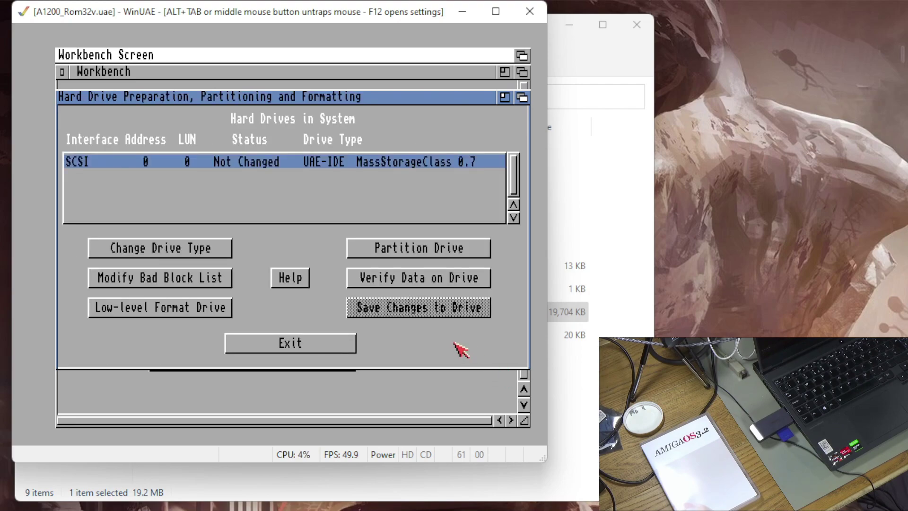
click(304, 342)
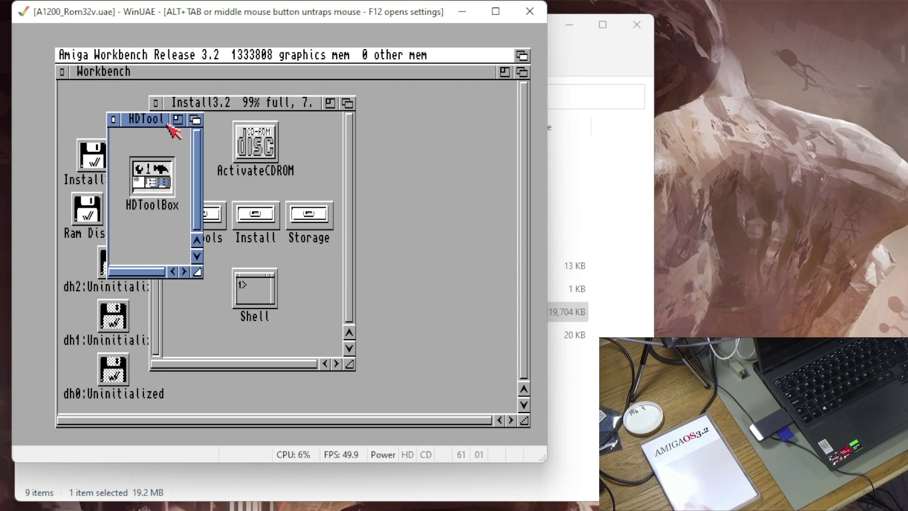
Step: Close the HDTools drawer and the Install3.2 disk window
click(114, 122)
drag(178, 107, 268, 114)
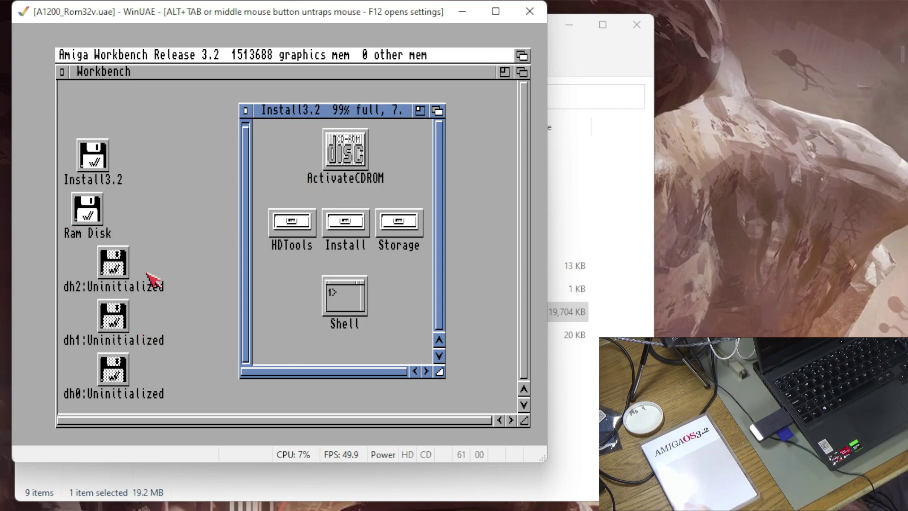
click(247, 111)
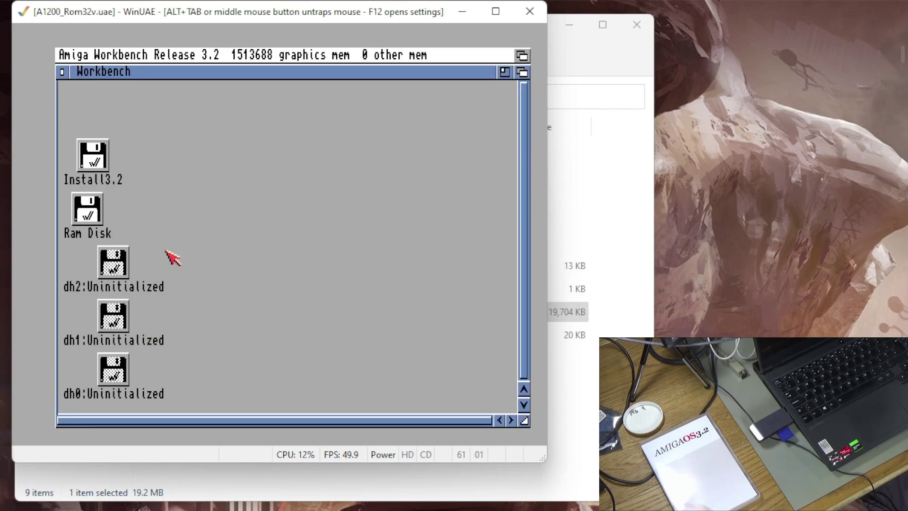
Step: Quick format the uninitialized dh0 partition with the volume name Workbench, keeping the default trashcan and file system options
click(118, 377)
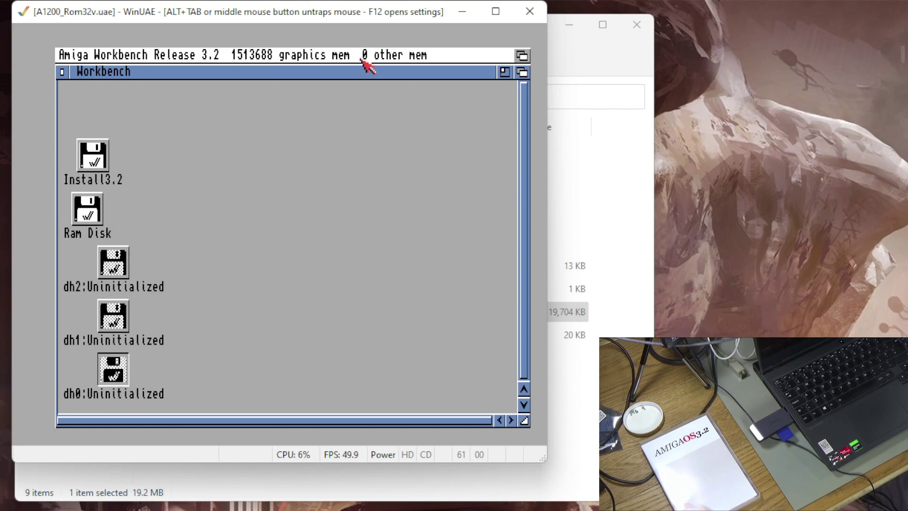
right_click(282, 60)
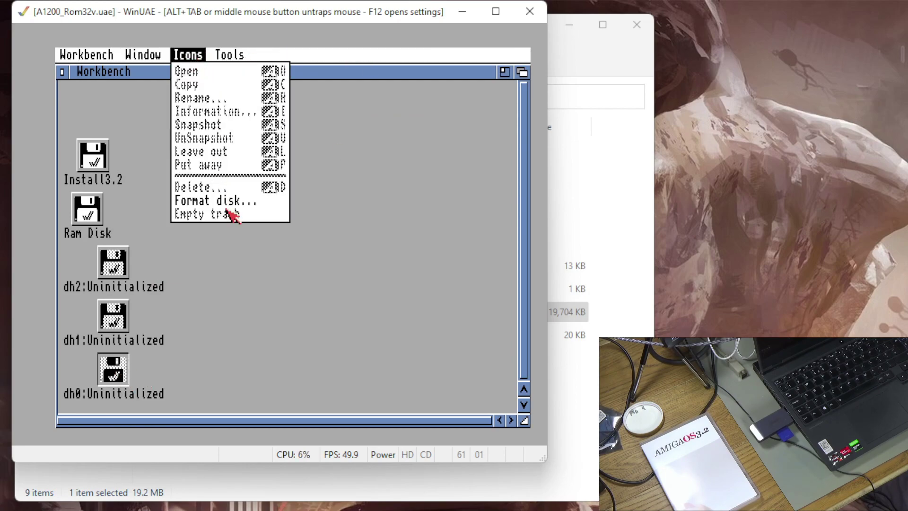
right_click(231, 202)
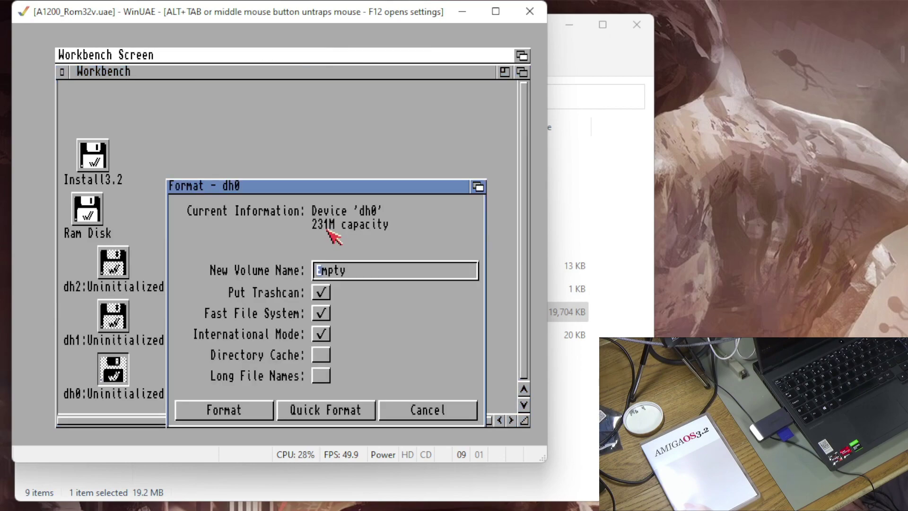
key(BackSpace)
key(BackSpace)
key(BackSpace)
key(BackSpace)
key(BackSpace)
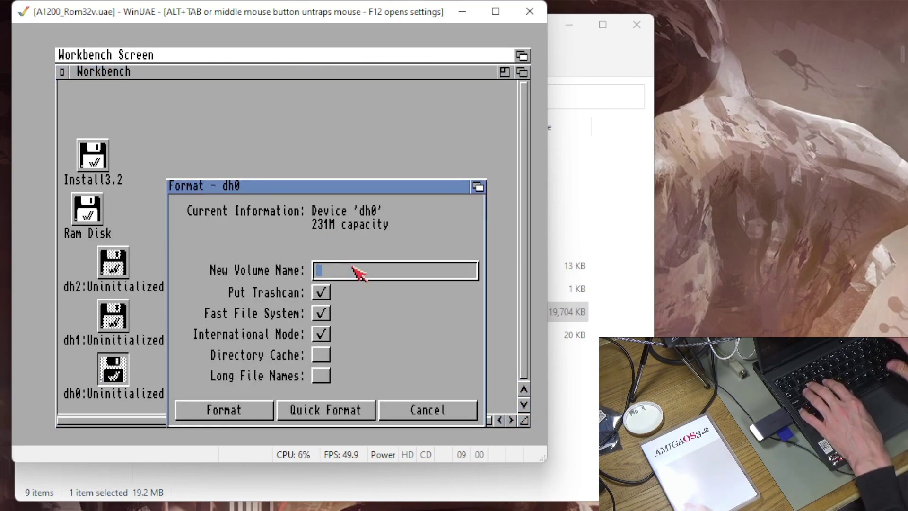
text(Workbench)
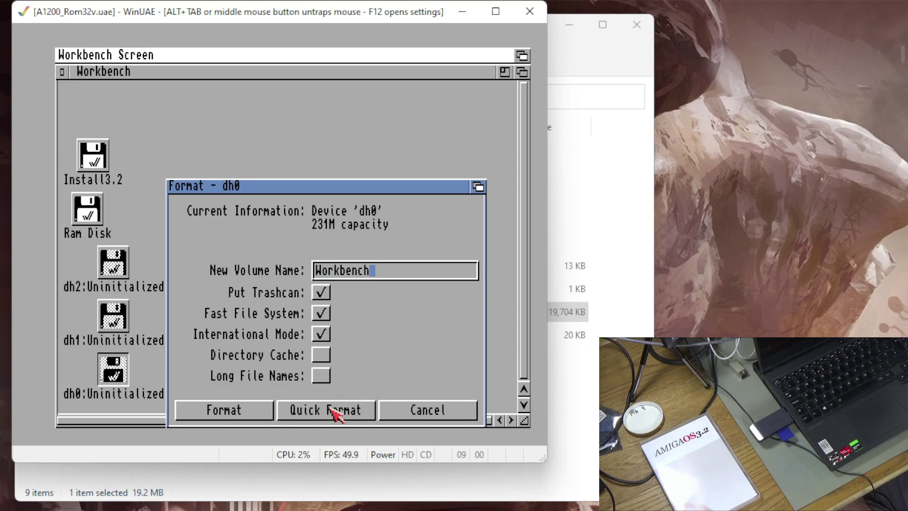
click(331, 411)
click(105, 189)
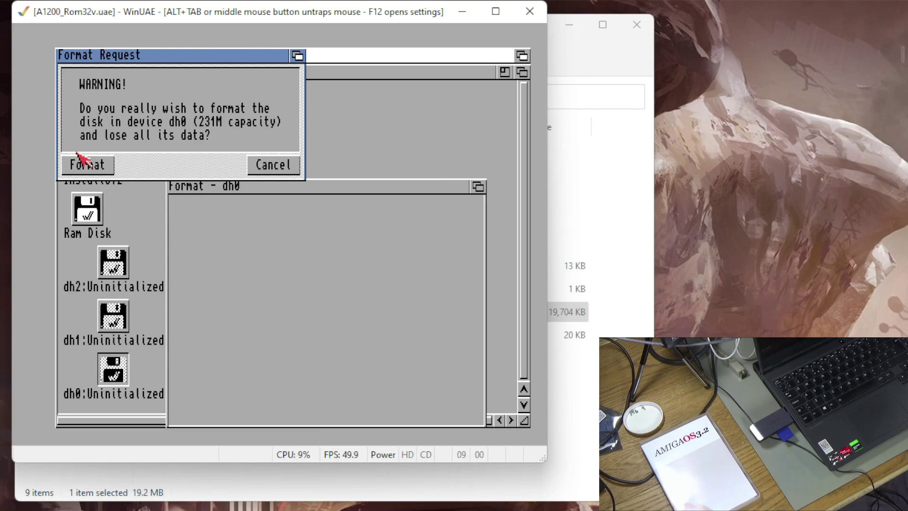
click(87, 165)
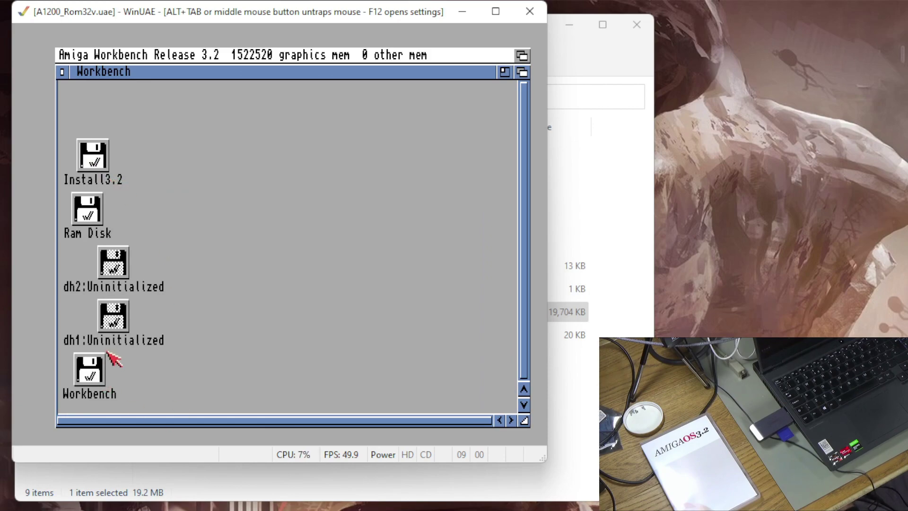
Step: Open the Install drawer on the Install3.2 disk and launch the English(British) installer
double_click(101, 161)
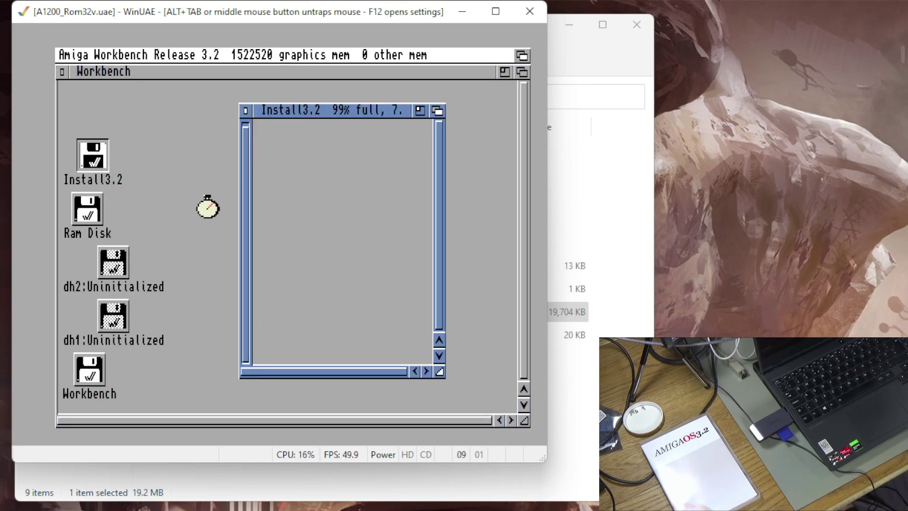
double_click(347, 246)
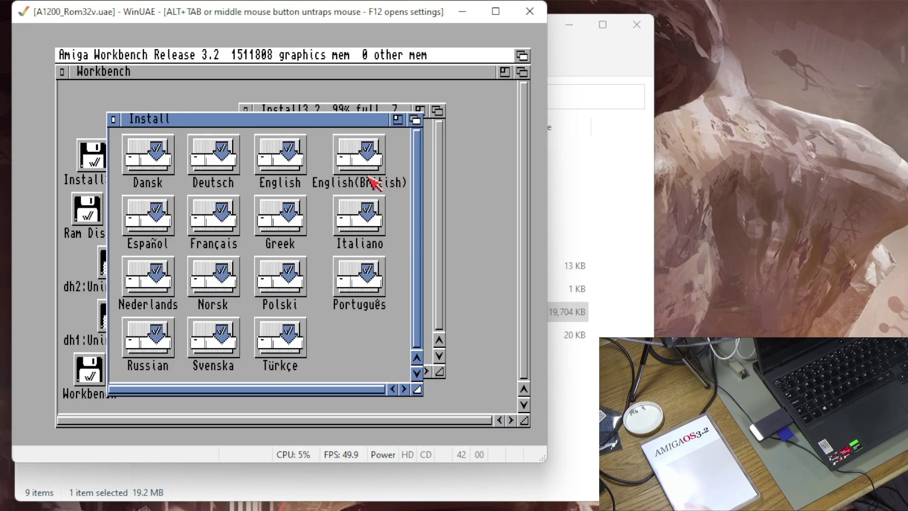
double_click(374, 166)
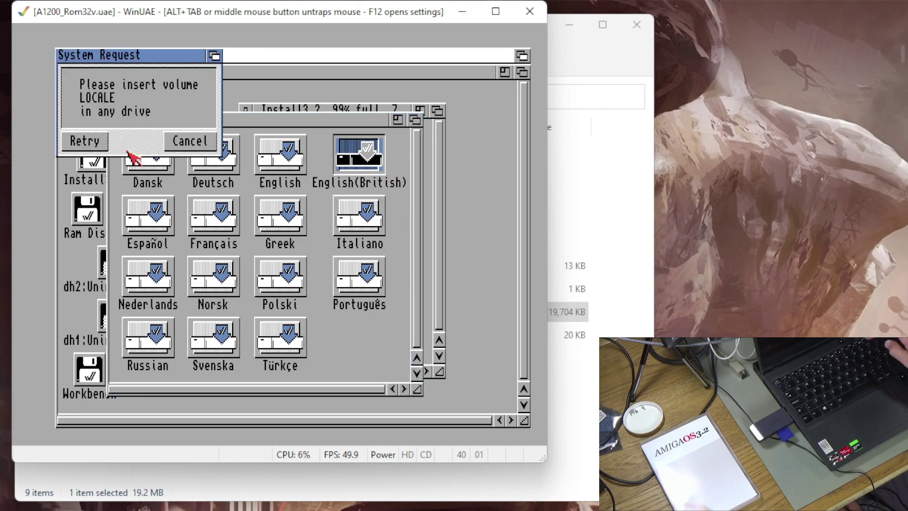
Step: Insert the Locale.adf image into floppy drive DF1 and retry the request for the LOCALE volume
key(F12)
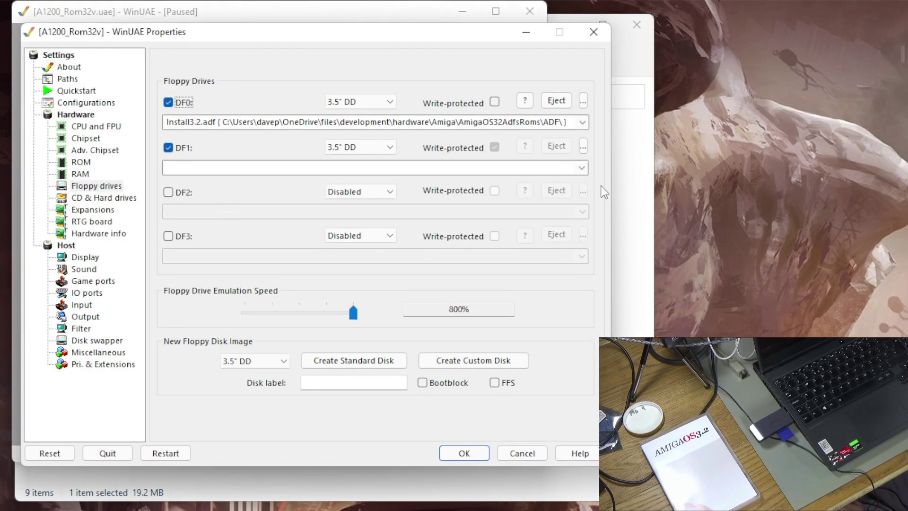
click(582, 168)
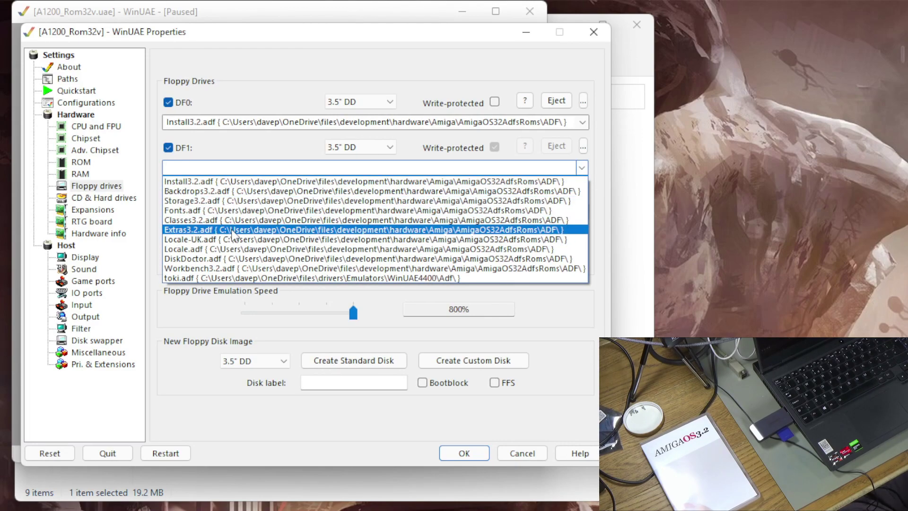
click(234, 249)
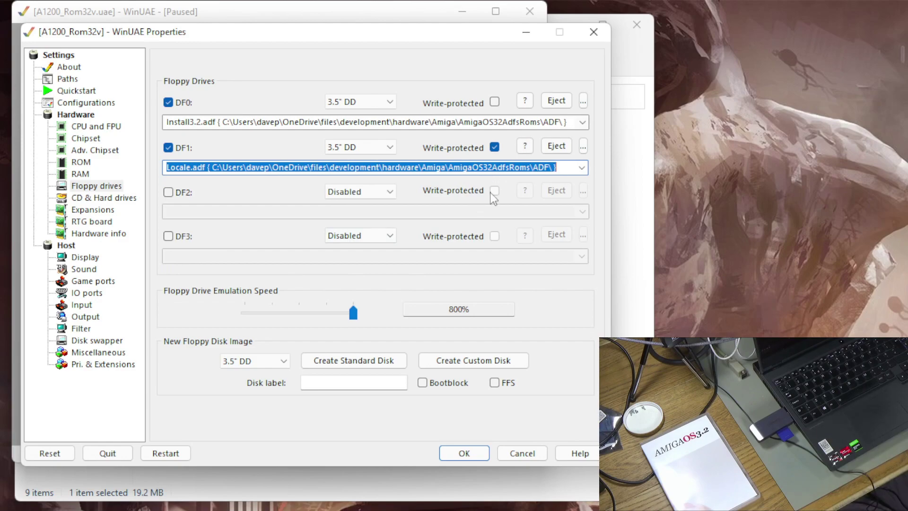
click(464, 453)
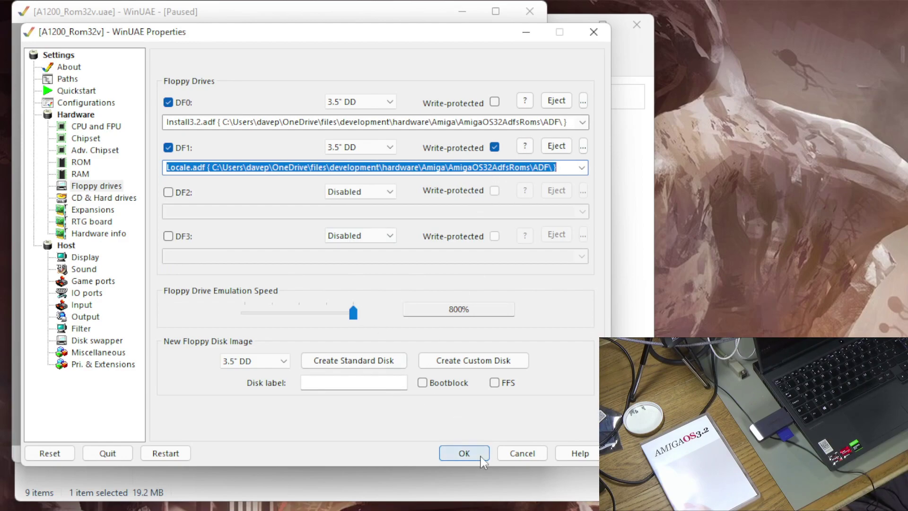
click(97, 142)
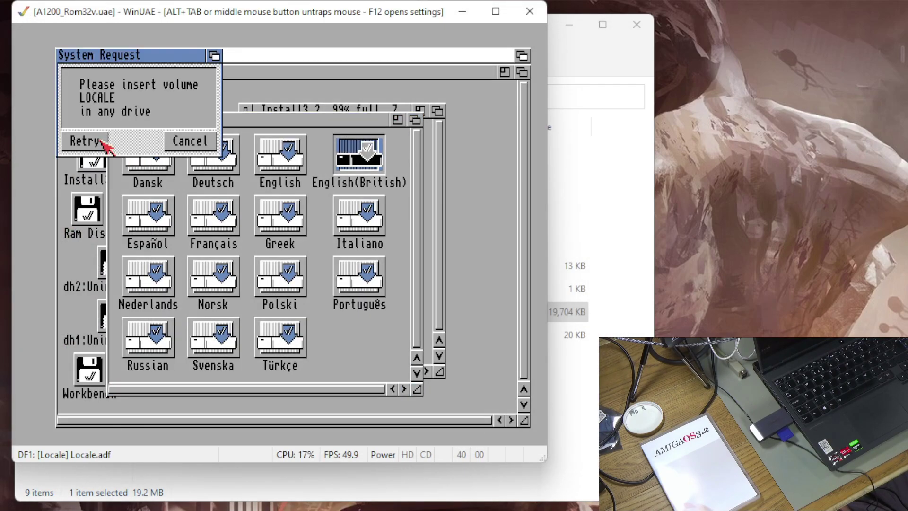
click(104, 143)
click(102, 142)
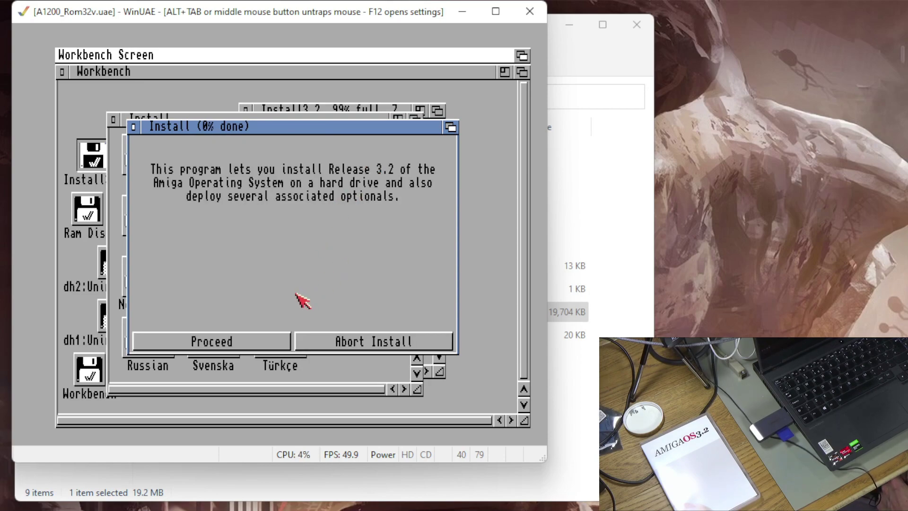
Step: Proceed through the installer's introduction with Install Release 3.2 and the Novice User installation mode
click(247, 337)
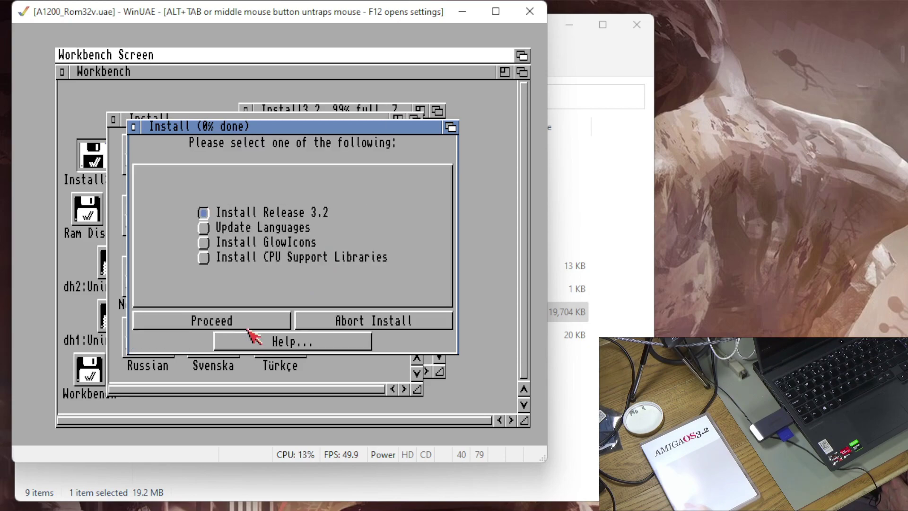
click(245, 322)
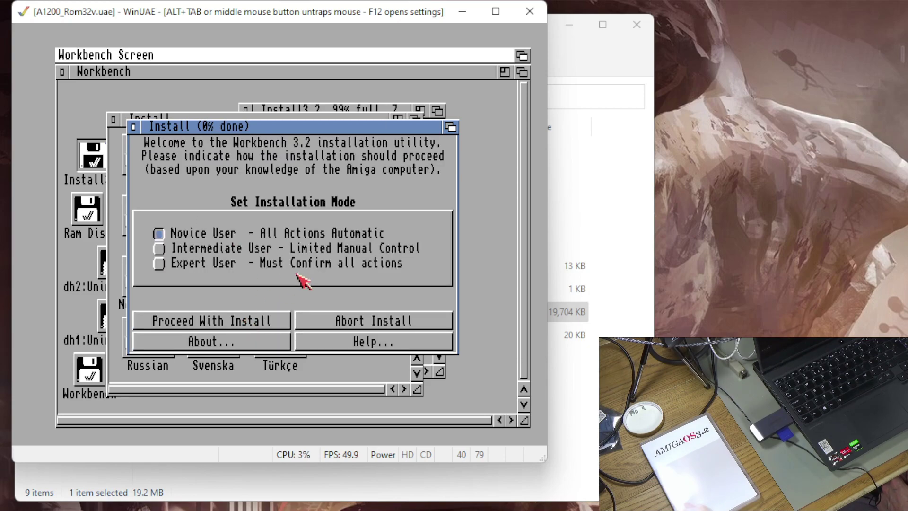
click(259, 327)
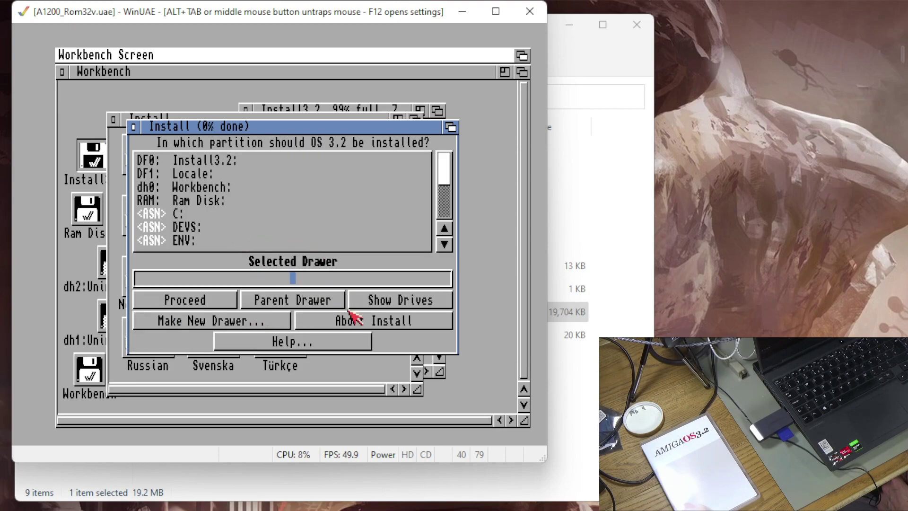
Step: Choose the dh0 Workbench: partition as the OS 3.2 destination and install only the English_British language
click(209, 188)
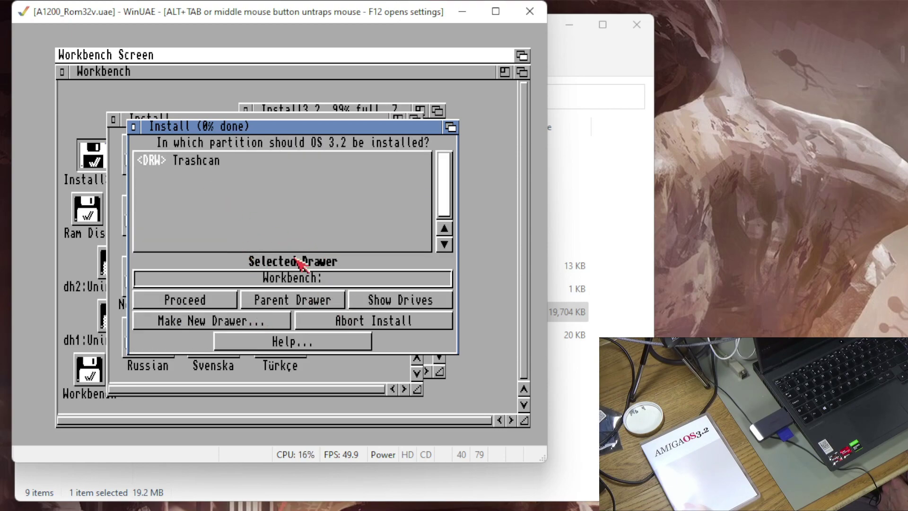
click(208, 302)
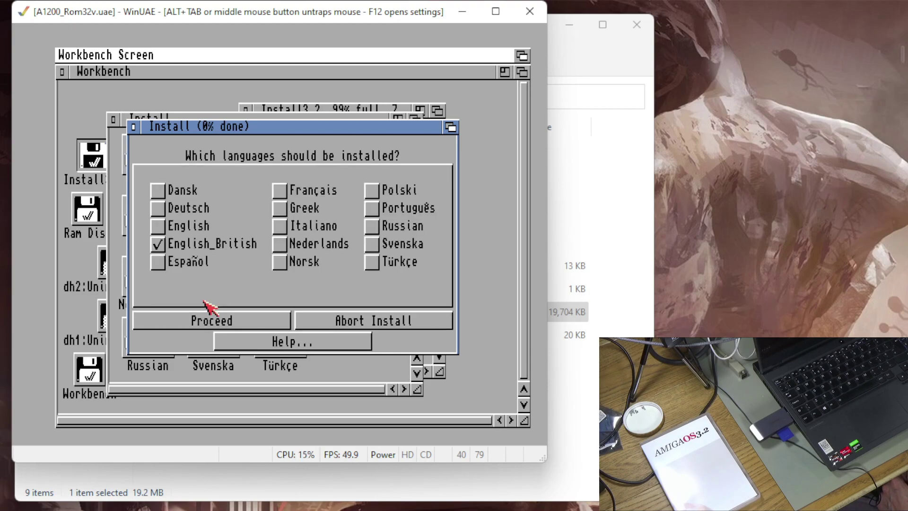
click(271, 325)
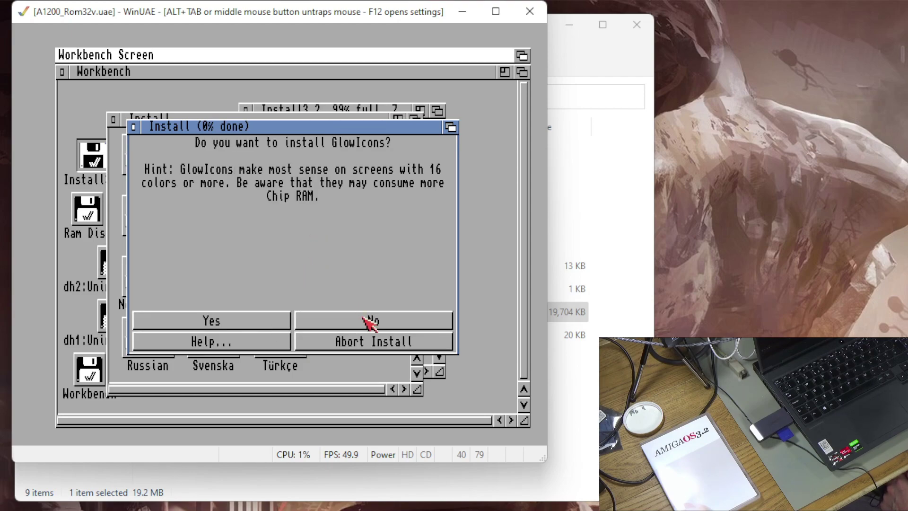
Step: Decline installing GlowIcons and insert the Workbench3.2.adf image into floppy drive DF1 to continue the installation
click(364, 319)
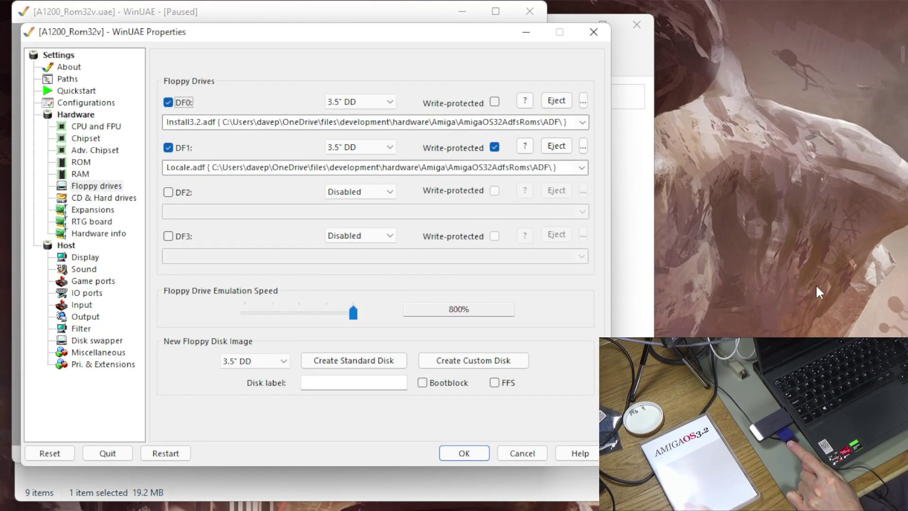
click(580, 172)
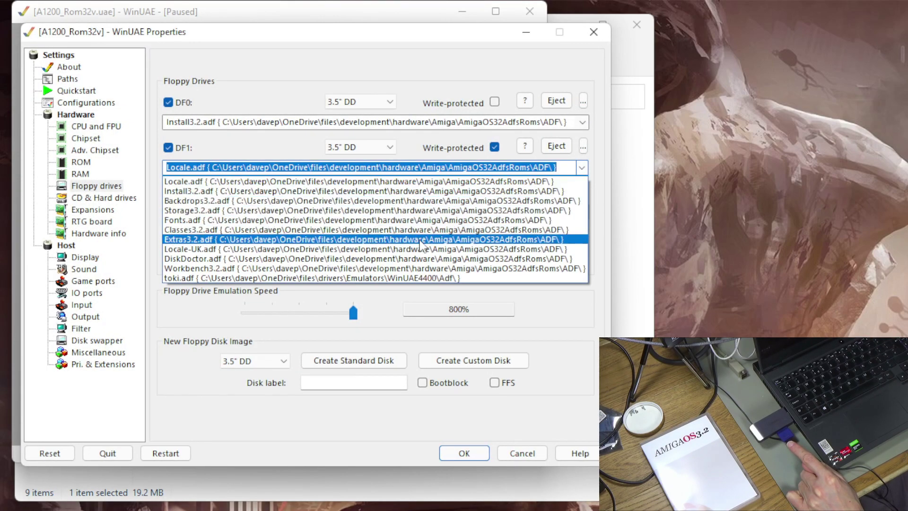
click(407, 269)
click(467, 454)
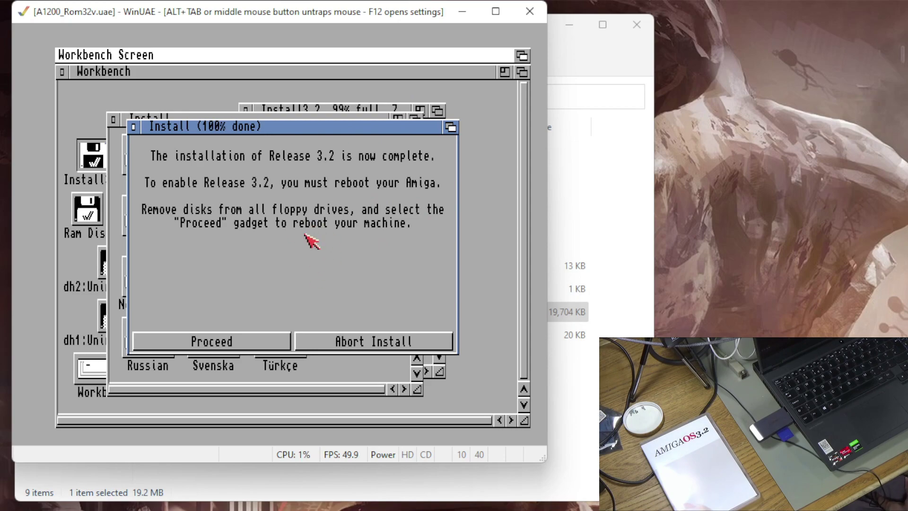
Step: Eject the disk images from floppy drives DF0 and DF1, and proceed with the installer's final reboot
key(F12)
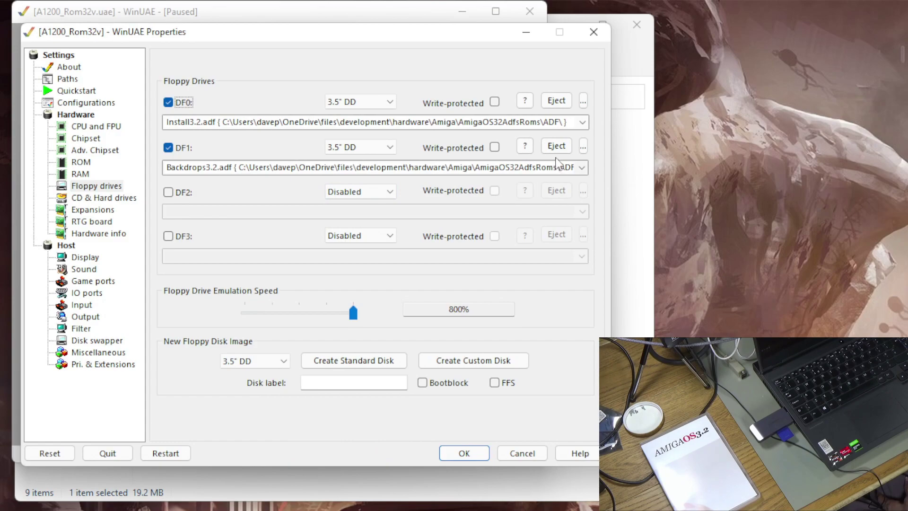
click(556, 146)
click(557, 101)
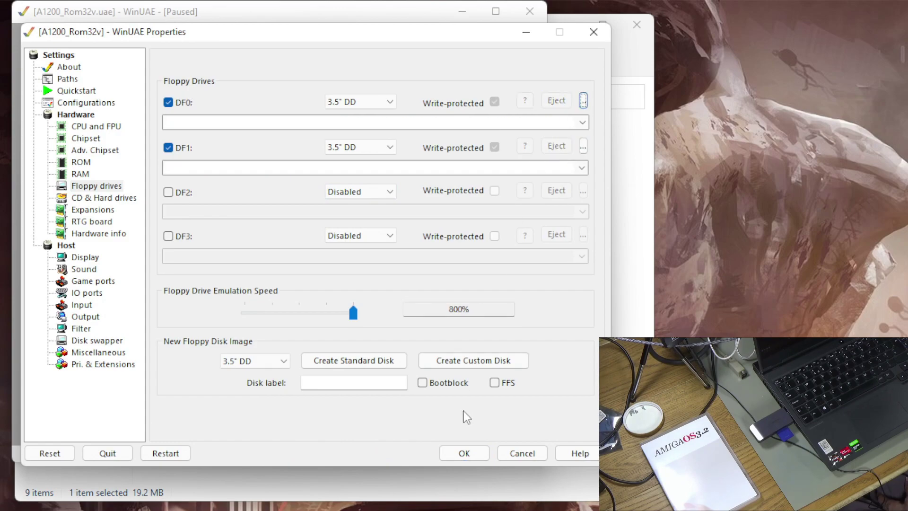
click(464, 453)
click(246, 347)
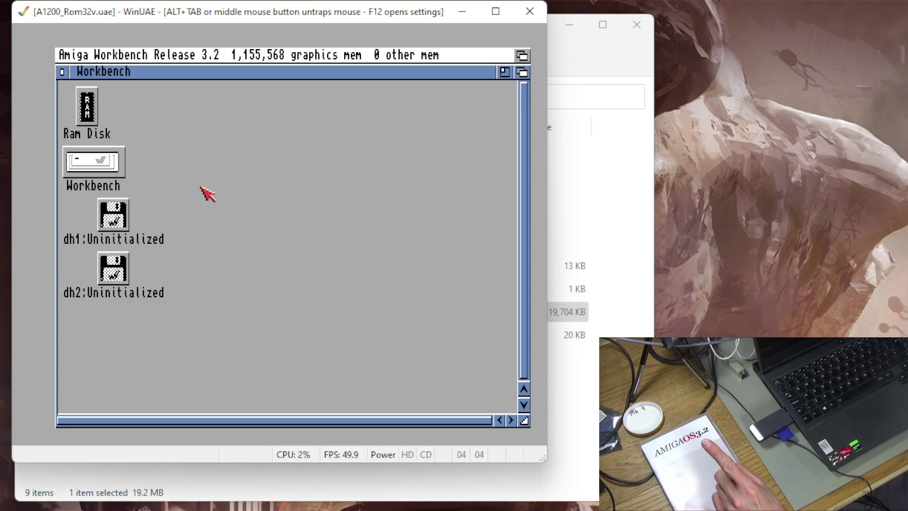
Step: Review the attached SD card's entry in the emulator's CD & Hard drives settings without changing anything
click(106, 171)
click(137, 226)
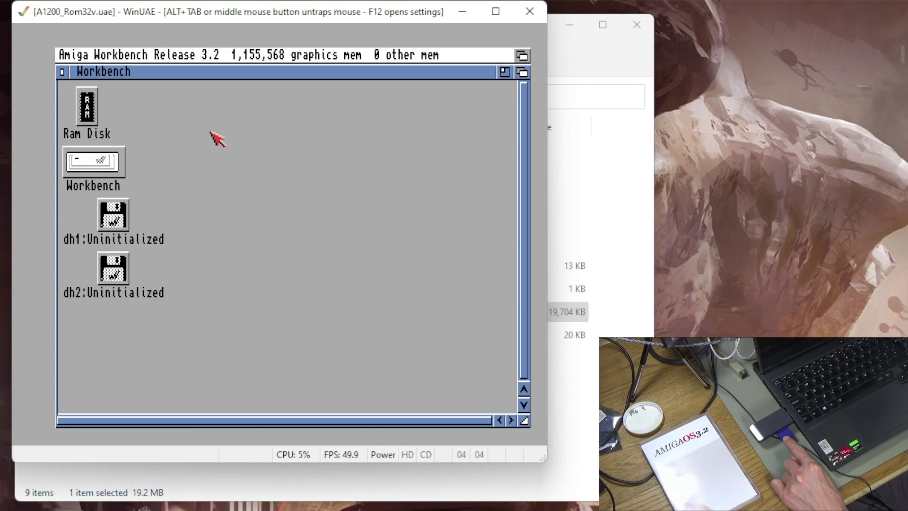
key(F12)
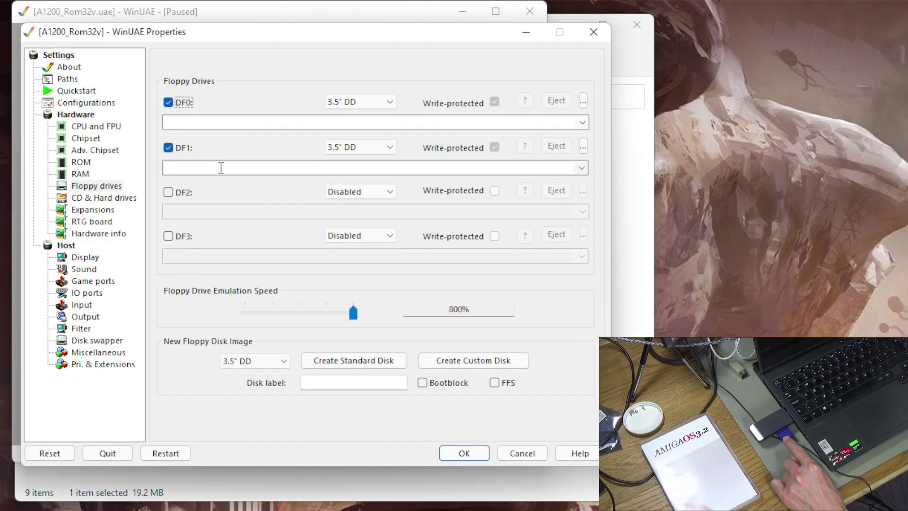
click(113, 198)
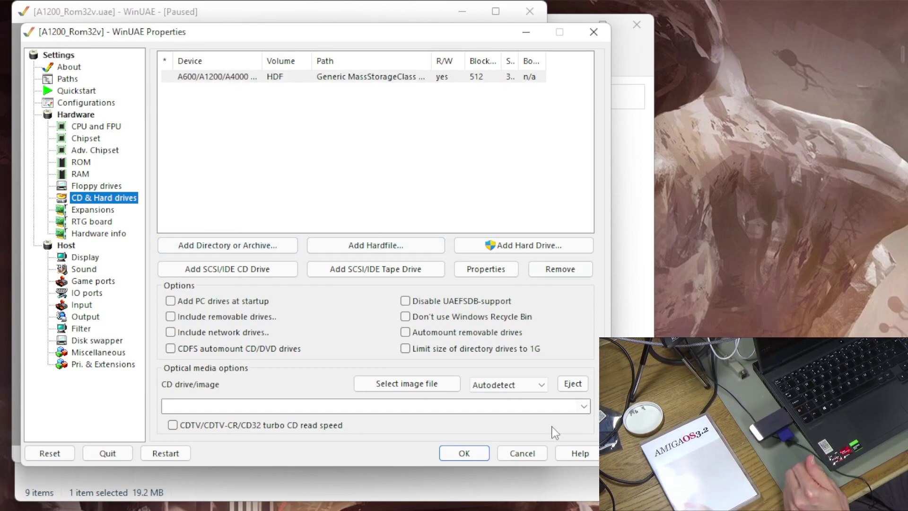
click(520, 454)
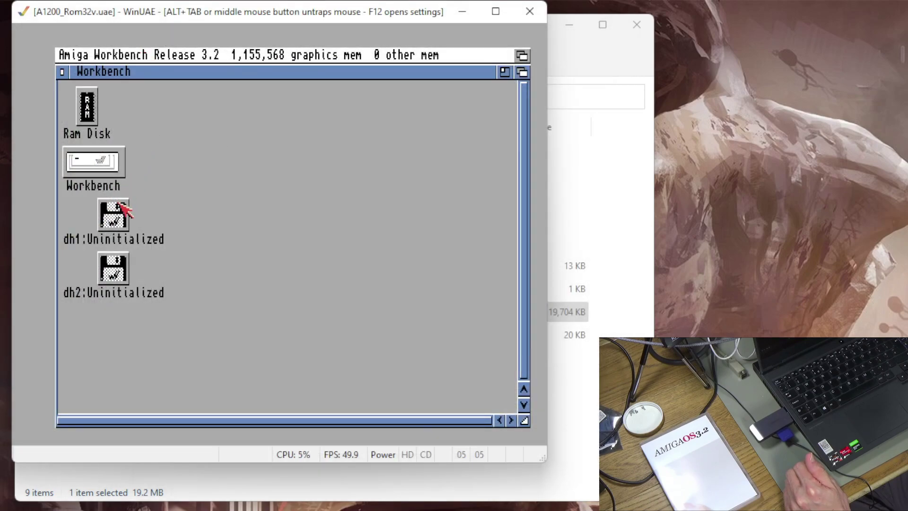
Step: Bring up the Format disk window for the dh1 partition and set the new volume name to stuff
right_click(289, 55)
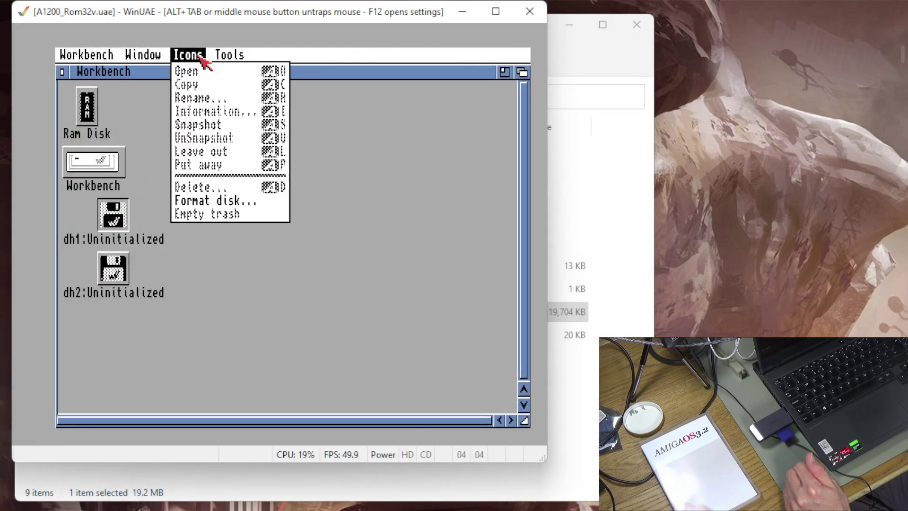
right_click(209, 201)
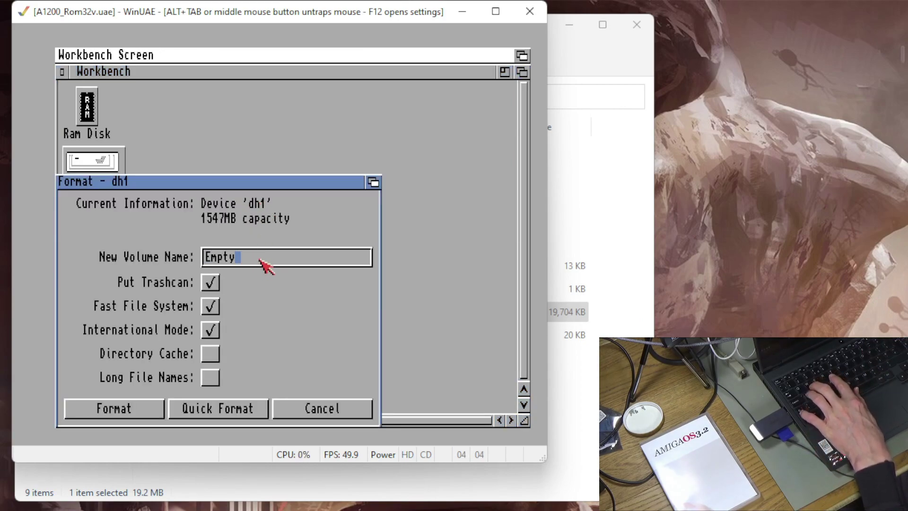
key(BackSpace)
key(BackSpace)
key(BackSpace)
key(BackSpace)
key(BackSpace)
text(stuff)
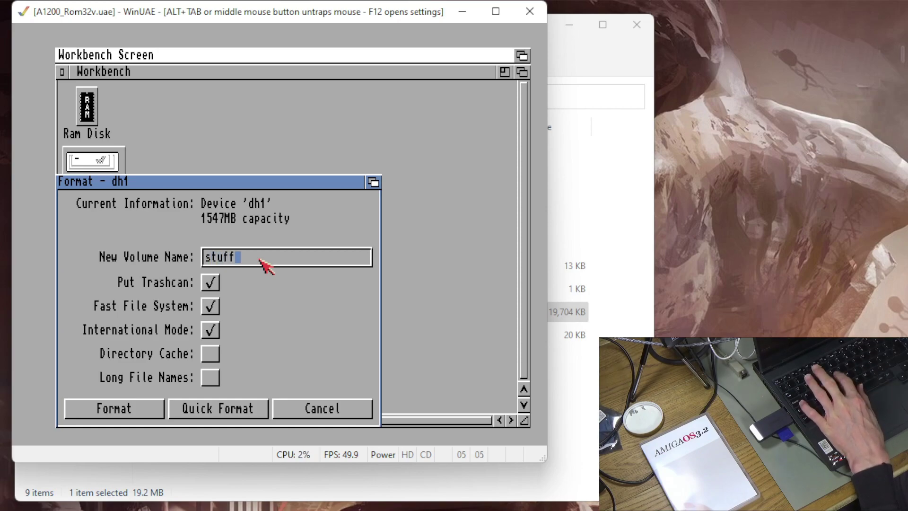
Step: Quick-format the dh1 partition, accepting both data-loss warnings
click(228, 413)
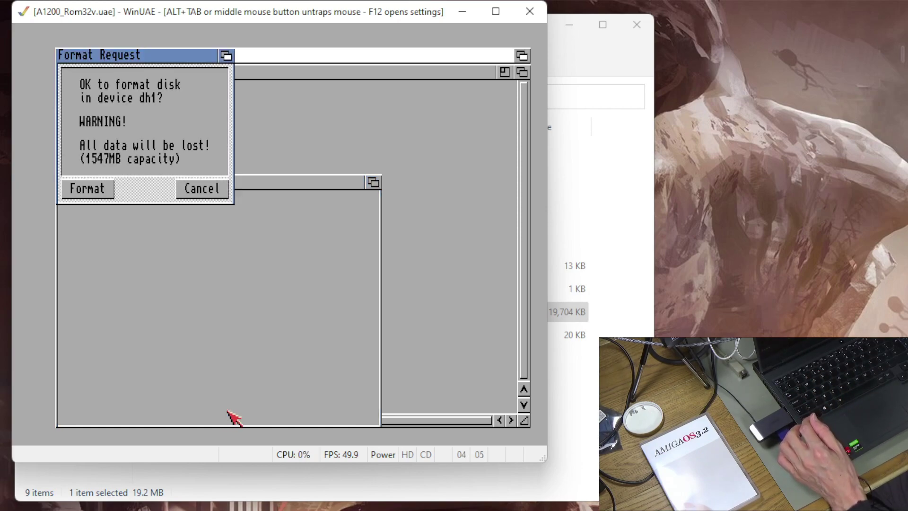
click(106, 197)
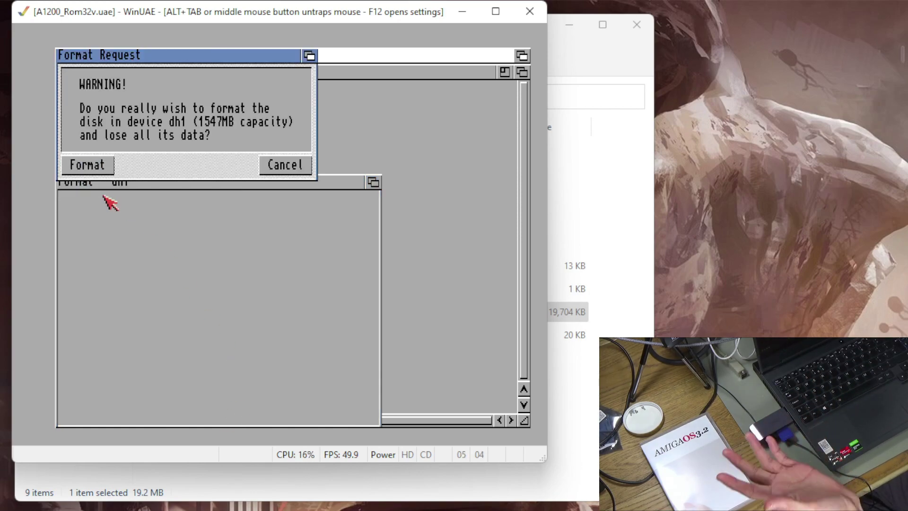
click(110, 172)
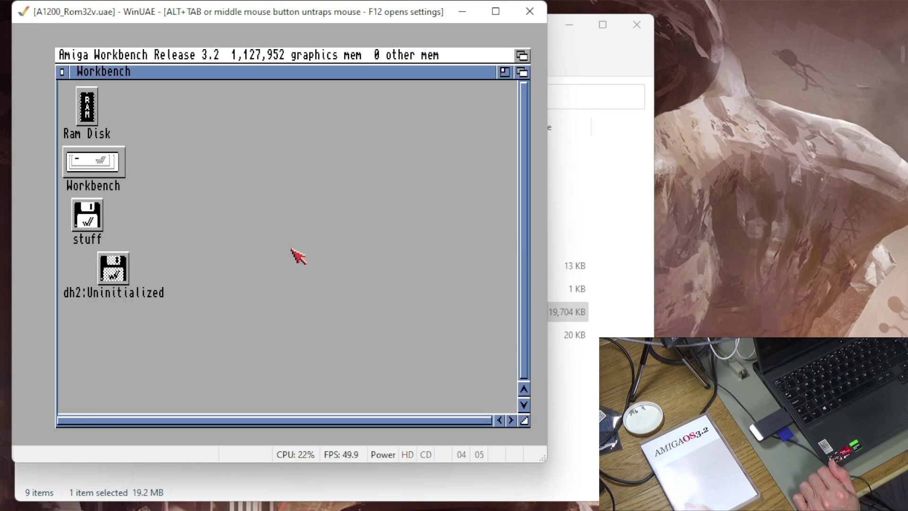
Step: Check the contents of the stuff volume and review the hard drive entry in the emulator's settings
double_click(88, 217)
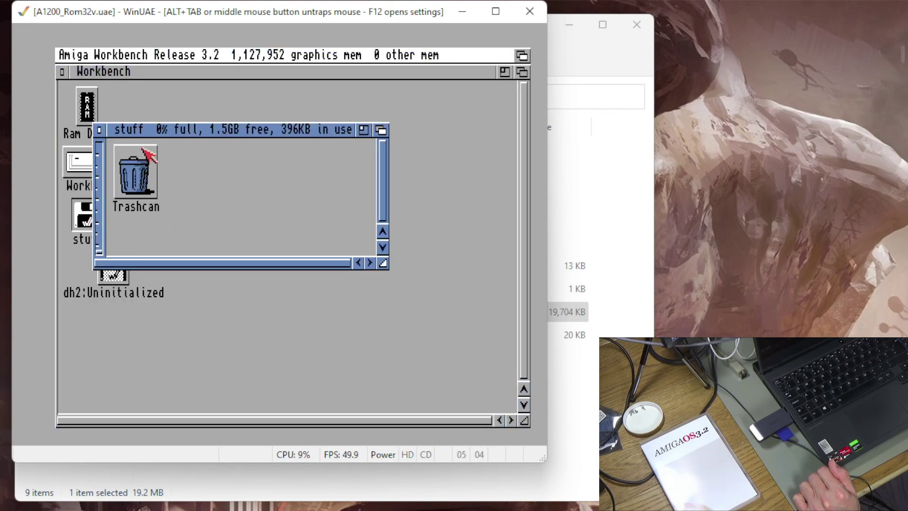
click(100, 130)
right_click(335, 55)
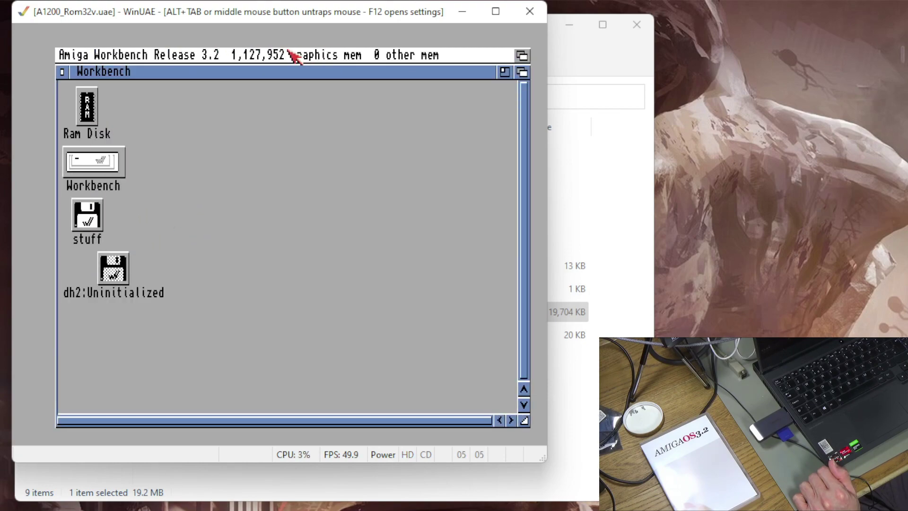
key(F12)
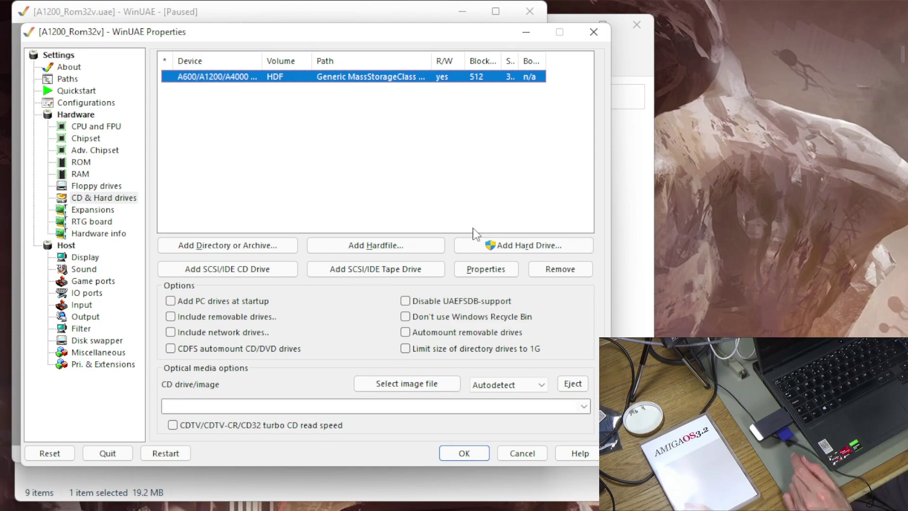
click(527, 457)
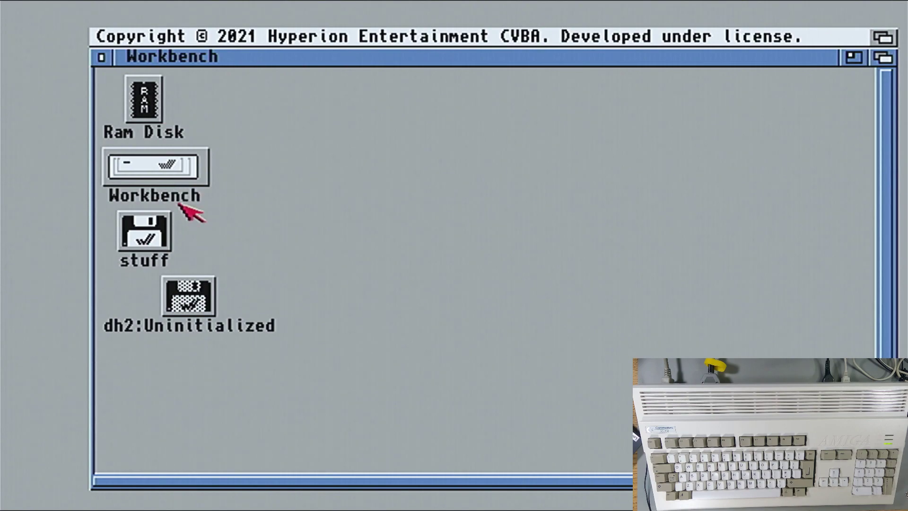
Step: On the real Amiga 1200, examine the Workbench volume and its Prefs drawer, closing both windows
double_click(184, 175)
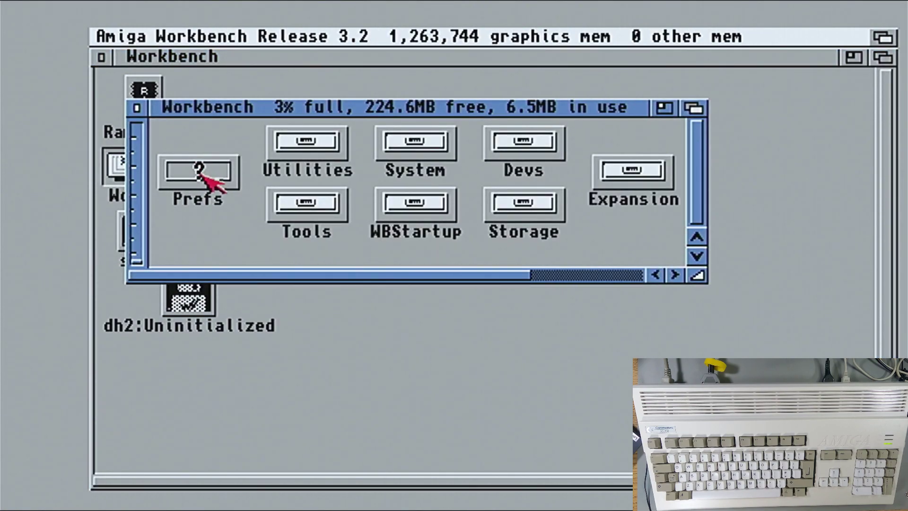
double_click(201, 174)
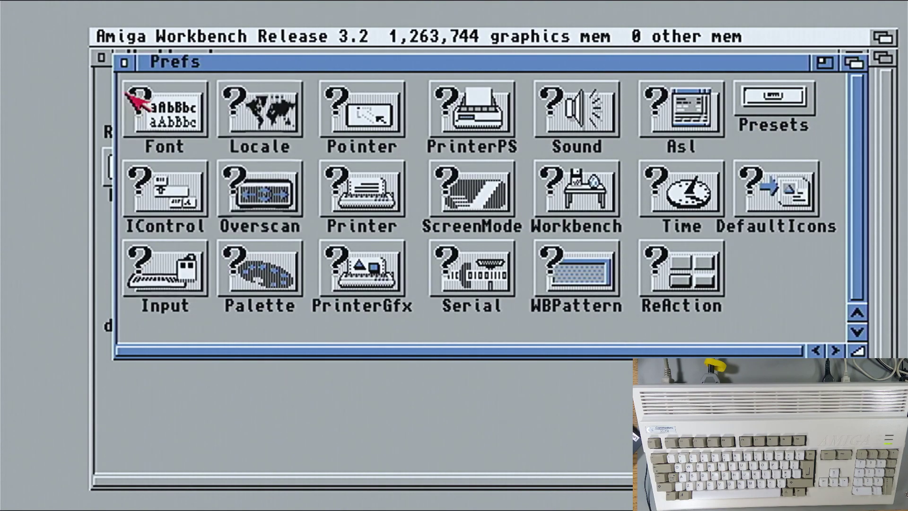
click(127, 64)
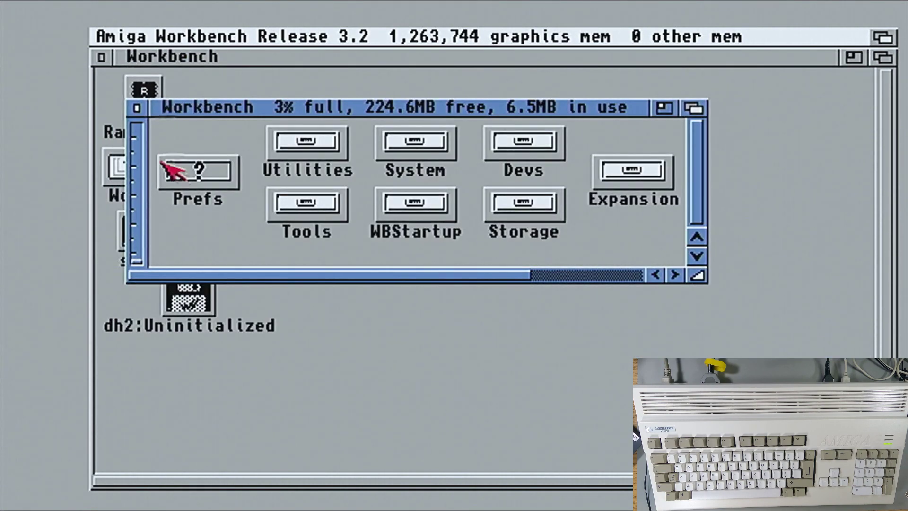
click(138, 108)
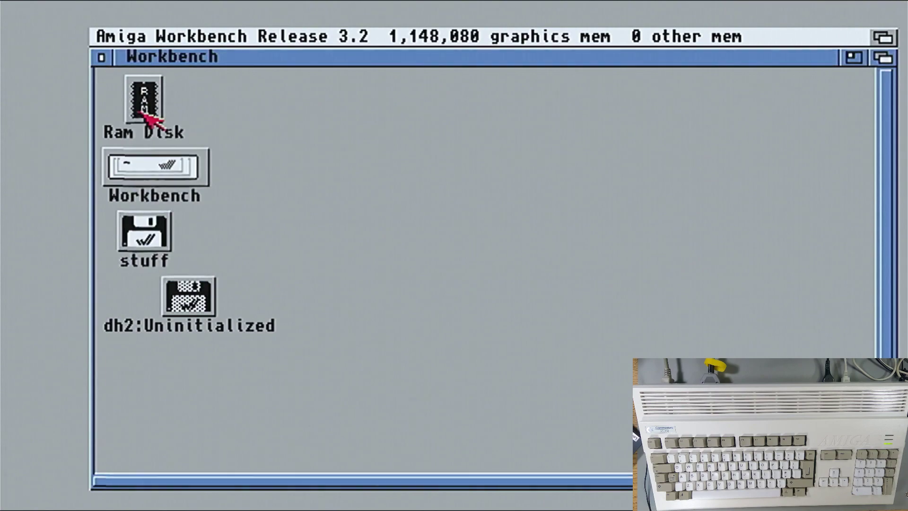
Step: Examine the contents of the stuff volume on the real Amiga 1200 and close its window
double_click(157, 235)
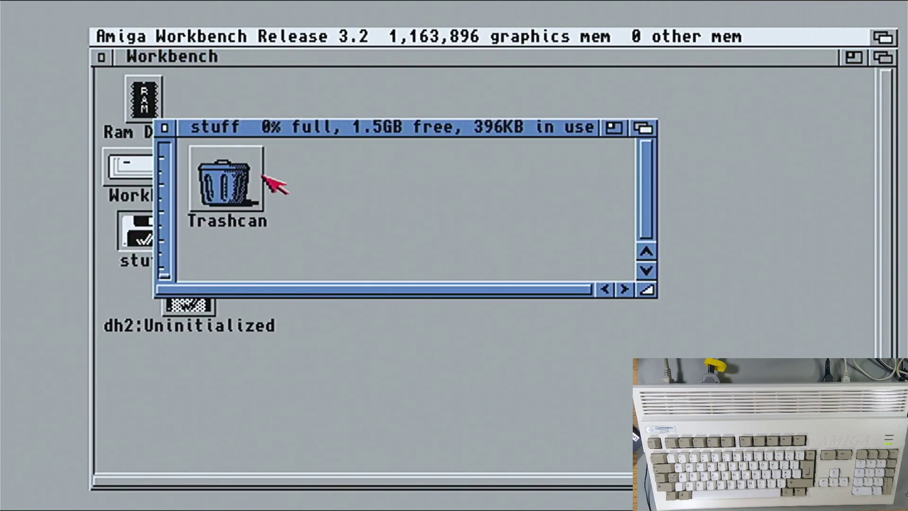
click(165, 128)
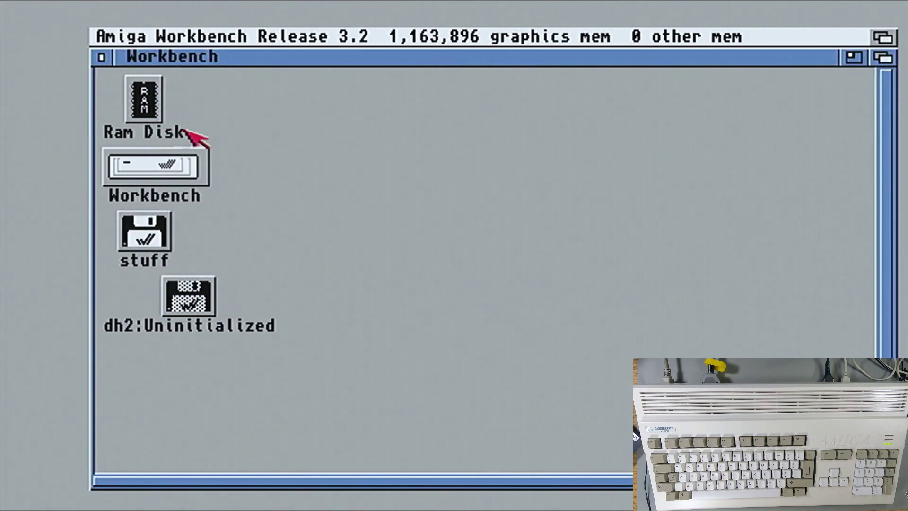
double_click(169, 241)
click(168, 127)
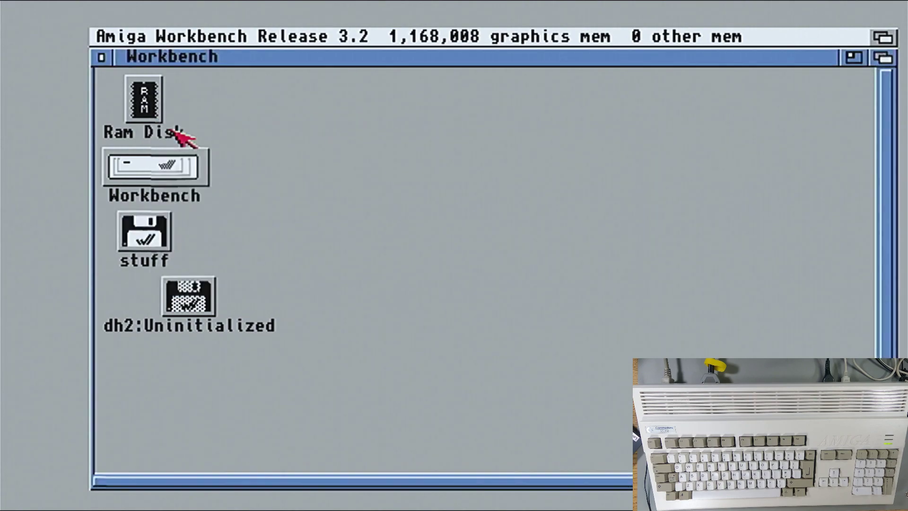